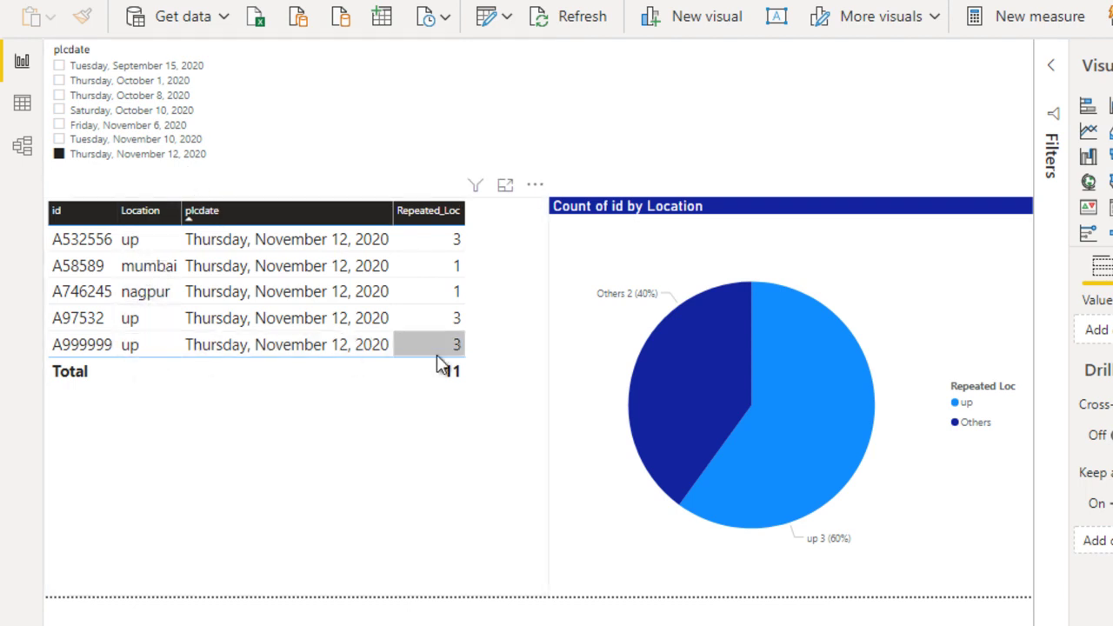
Filter the report to Tuesday, November 10, 2020, leaving one mumbai record shown as Others.
mouse_move(795, 534)
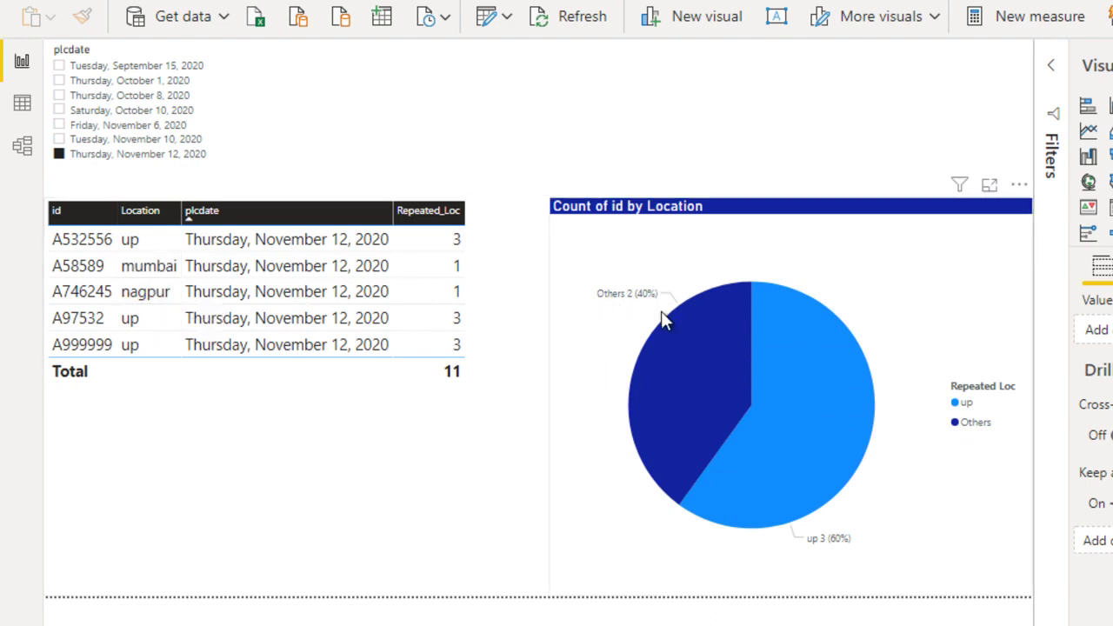
left_click(167, 139)
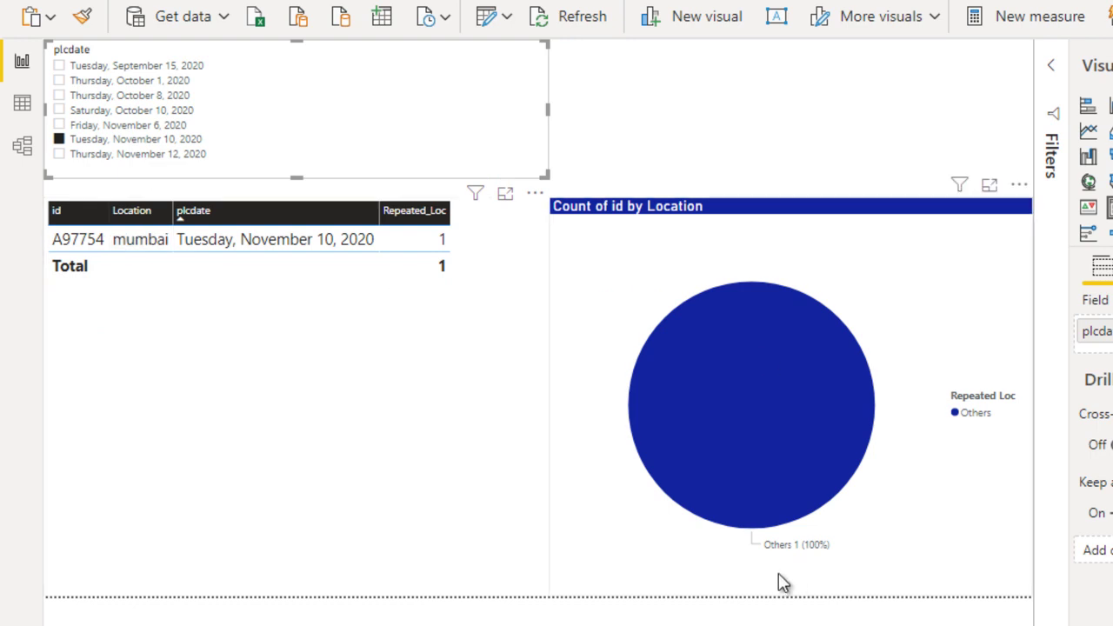
Select Thursday, November 12, 2020 in the plcdate slicer, then deselect the slicer.
left_click(139, 154)
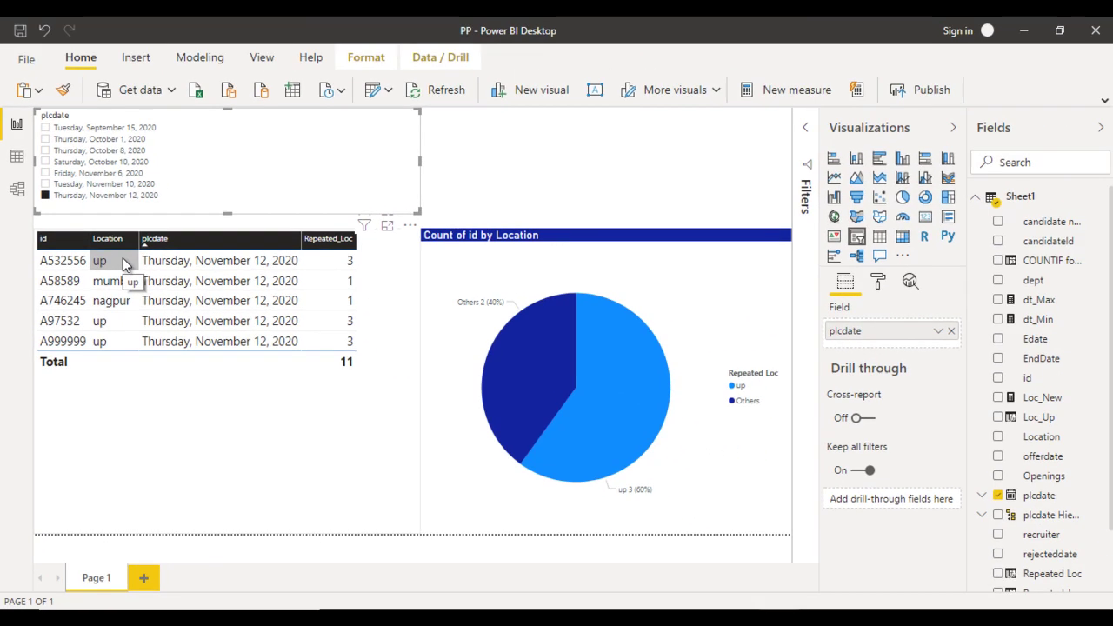
left_click(430, 179)
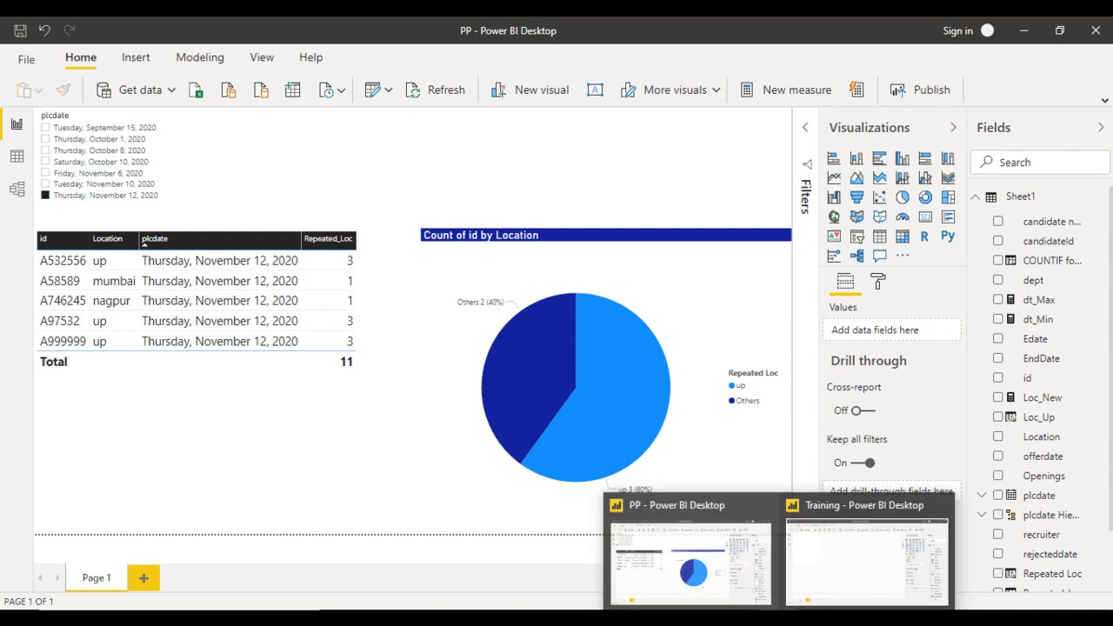
In the Training report, open Sheet1 in Data view and add a new column next to candidate name.
left_click(840, 561)
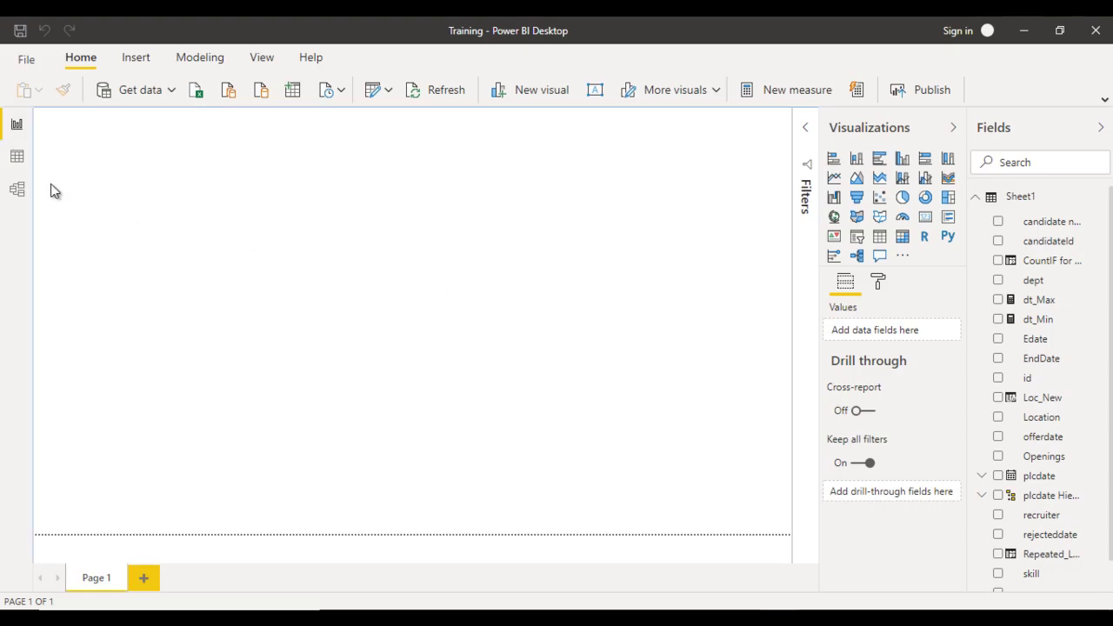
left_click(24, 163)
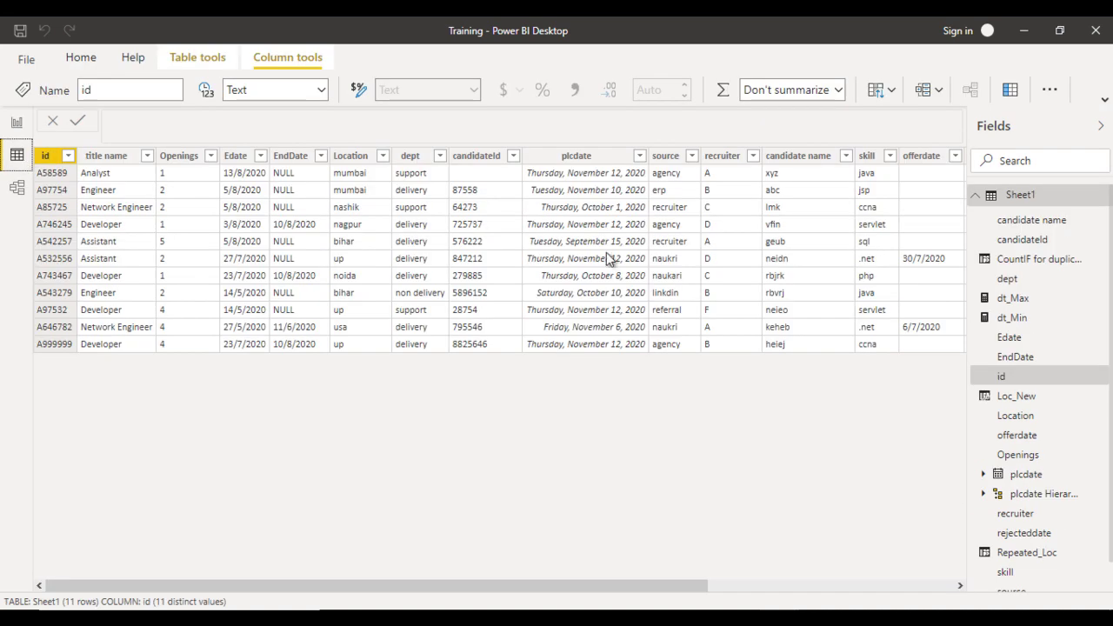
left_click(798, 156)
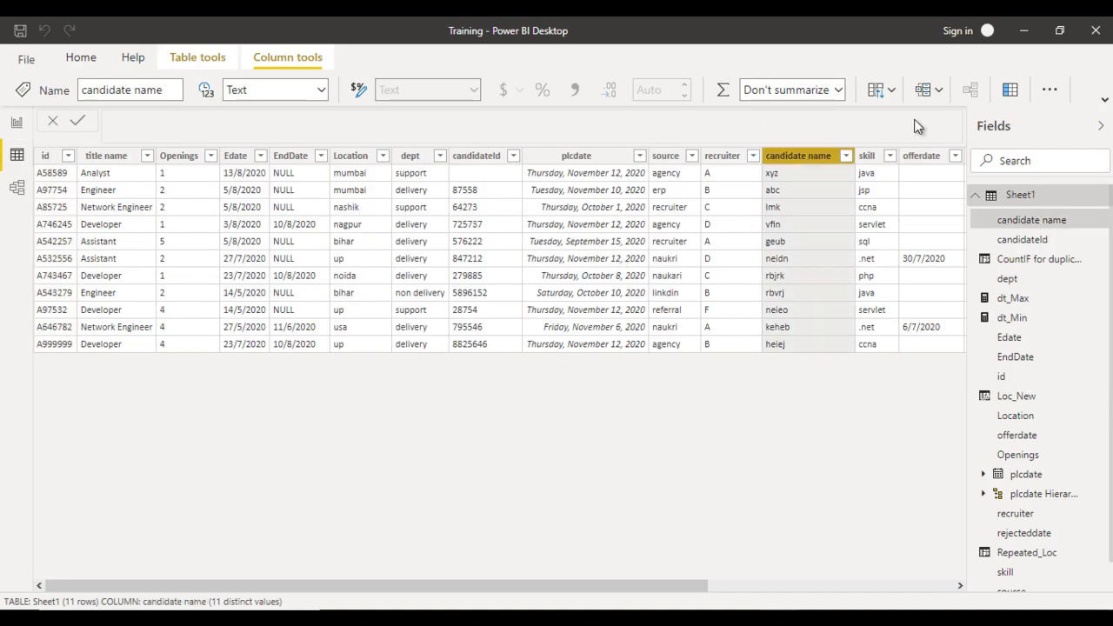
left_click(1011, 89)
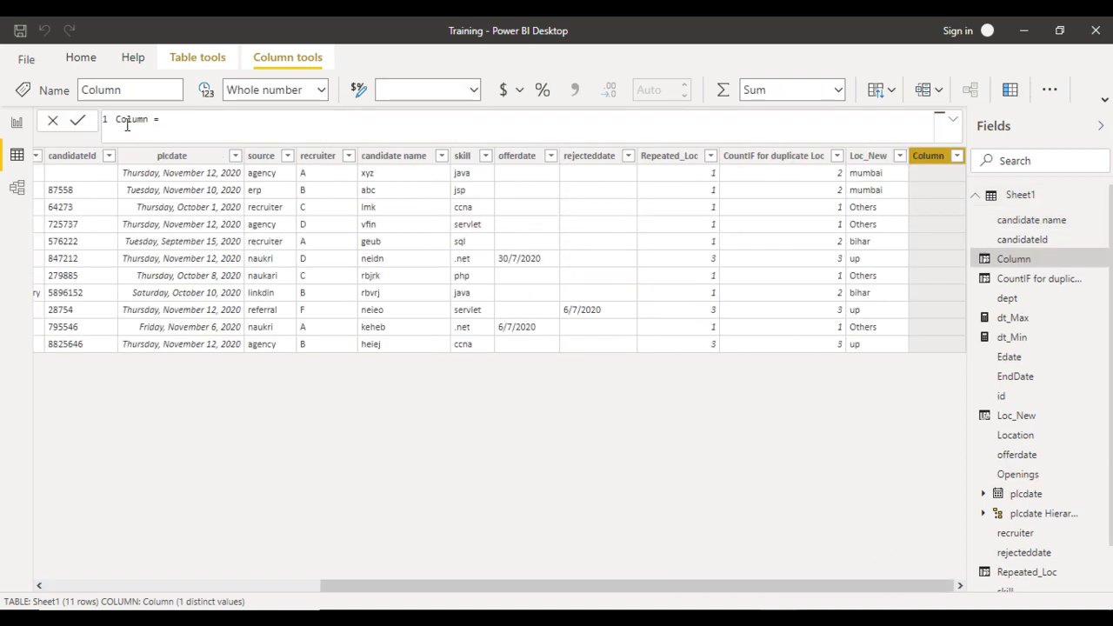
Name the column Rep Loc Count and start its formula with SUMMARIZE(FILTER(Sheet1,.
triple_click(127, 120)
type("Rep Loc ")
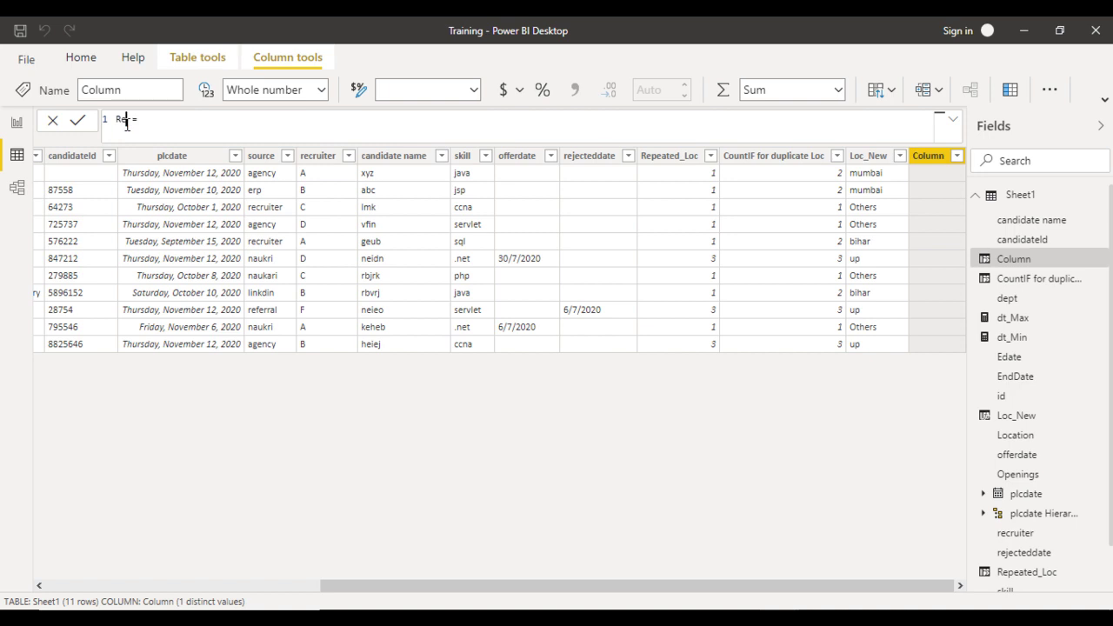
type("Count")
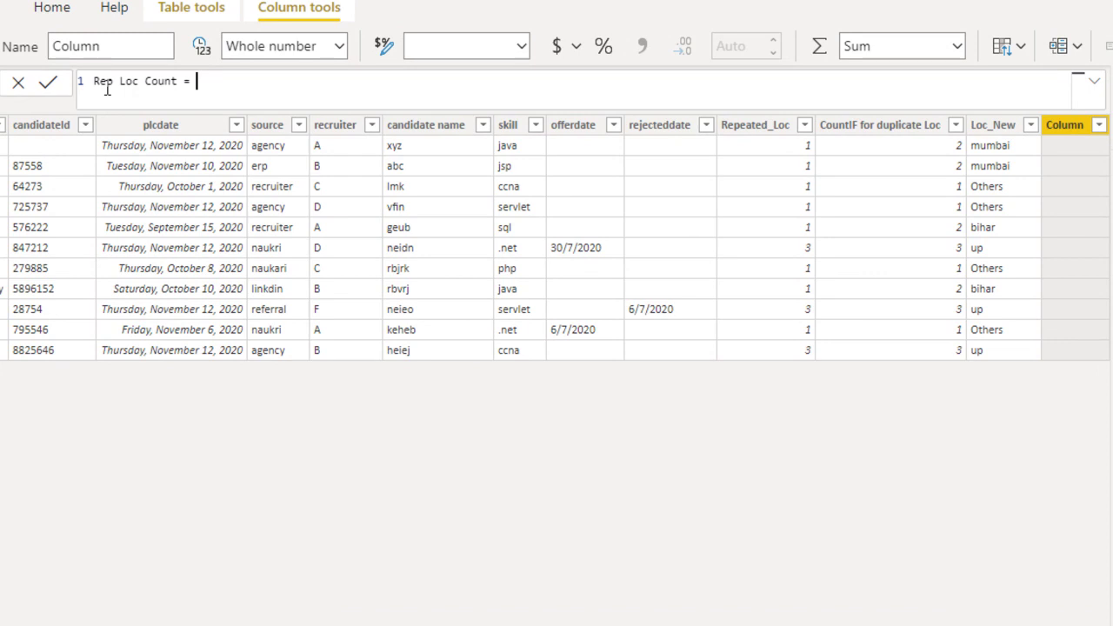
type("Sum")
key("Down")
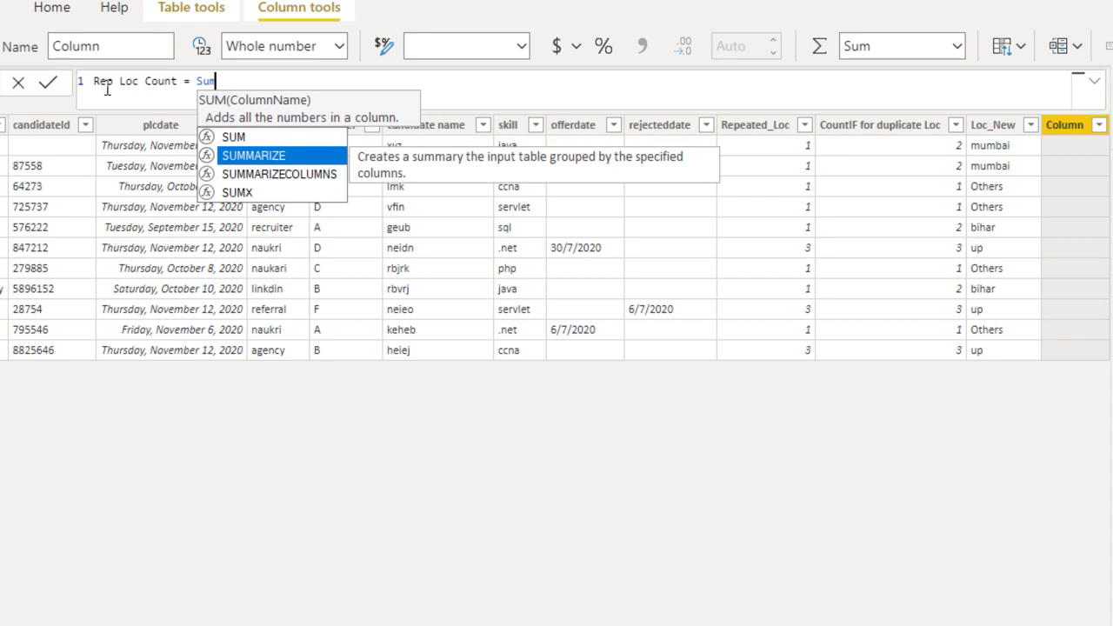
key("Tab")
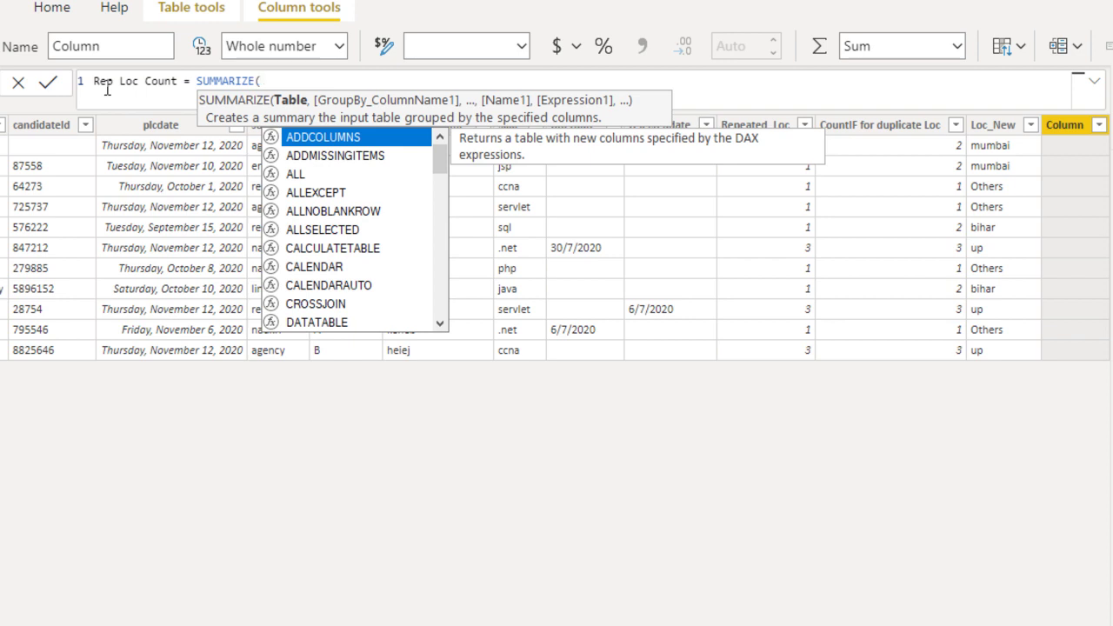
type("Filter")
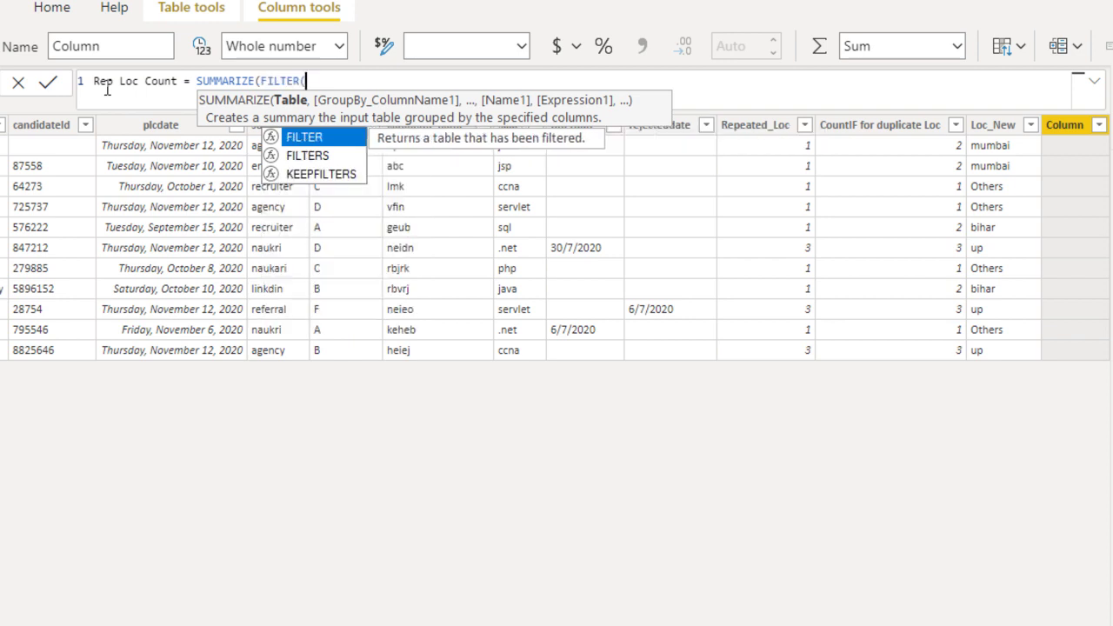
key("Tab")
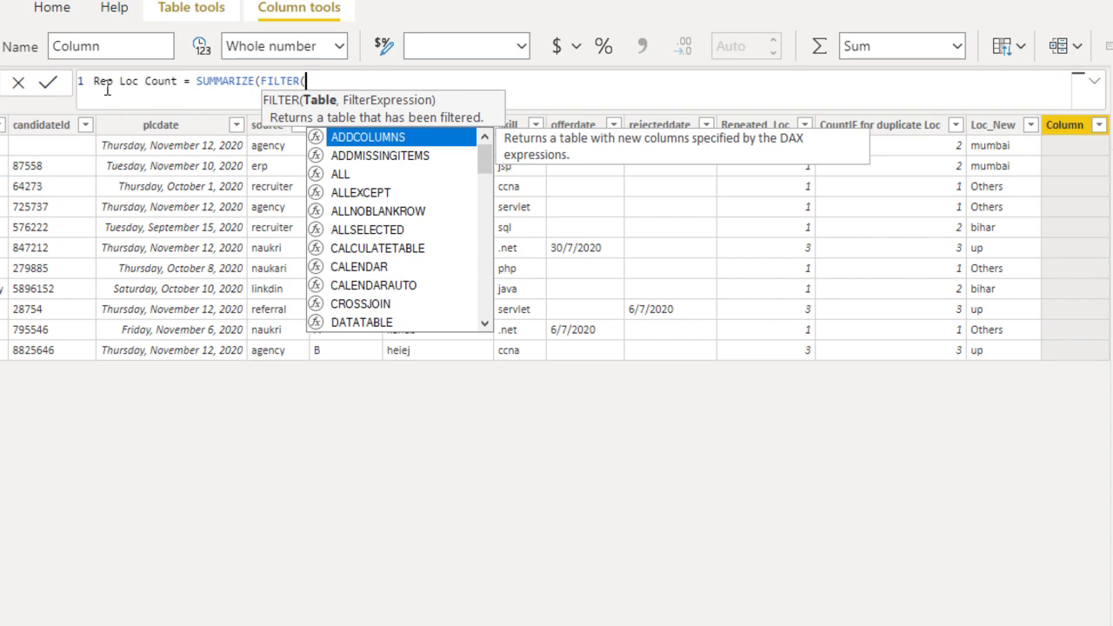
type("Sh")
key("Tab")
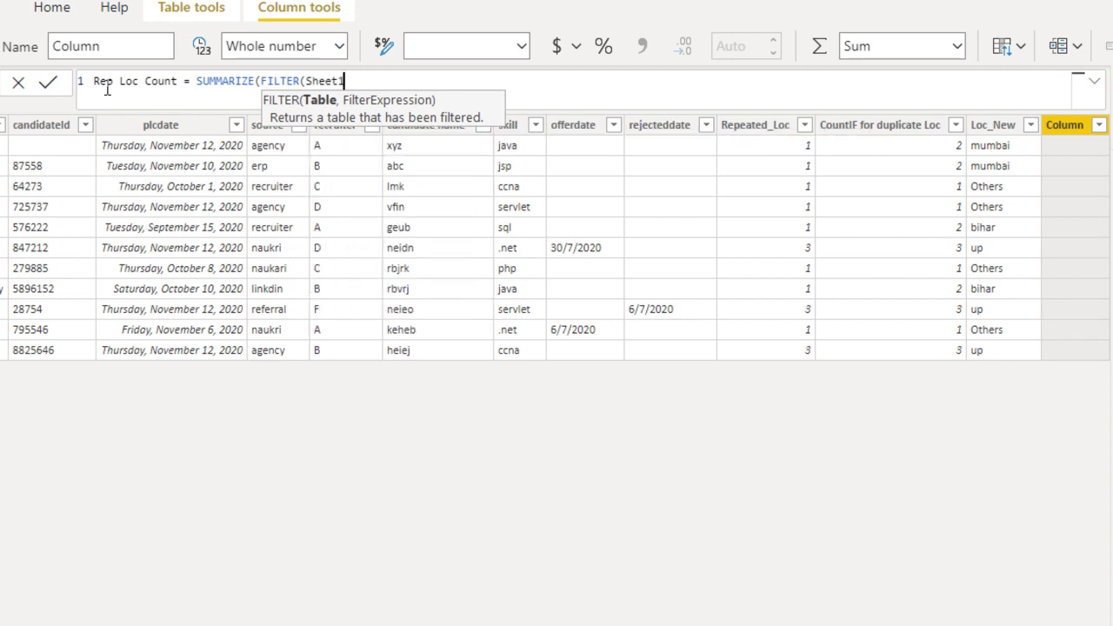
type(",")
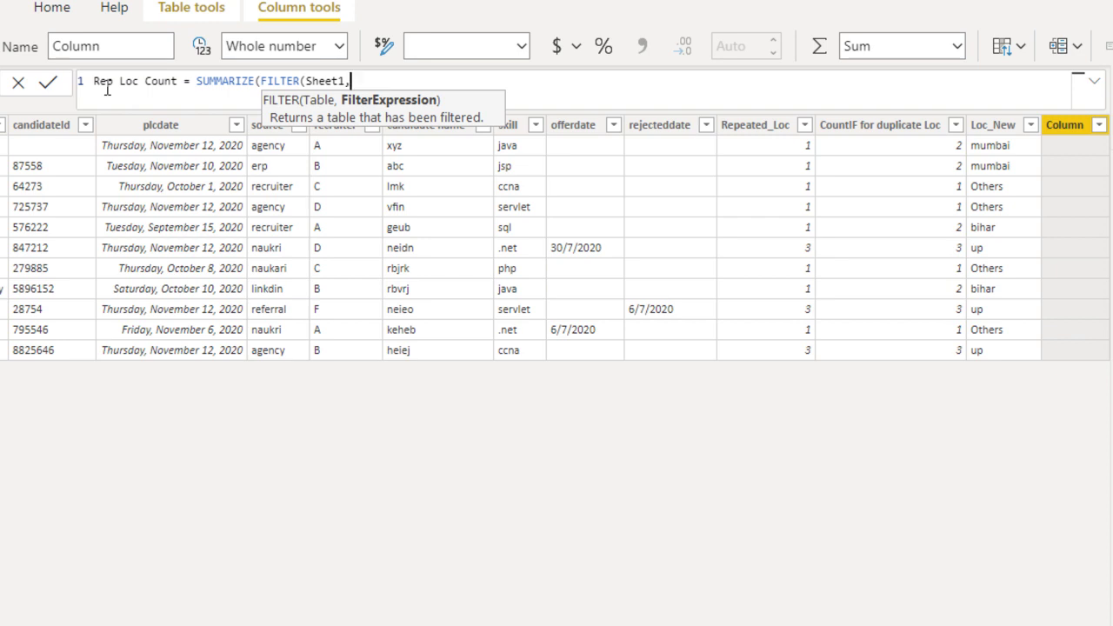
Add the filter condition EARLIER(Sheet1[plcdate])=Sheet1[plcdate] and close the FILTER call.
type("Ea")
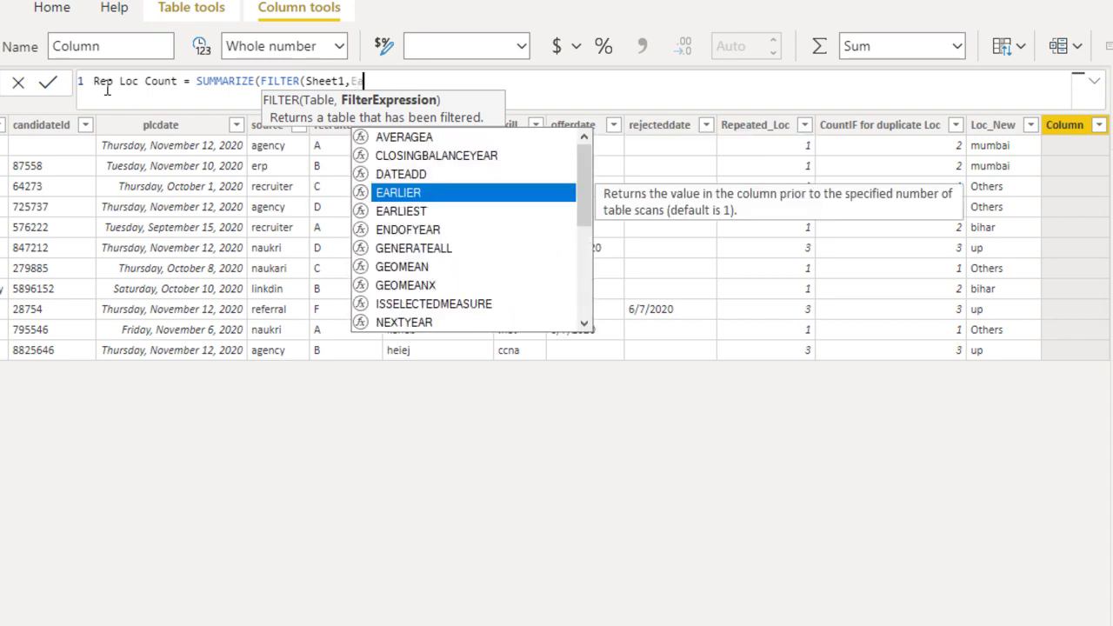
type("r")
key("Tab")
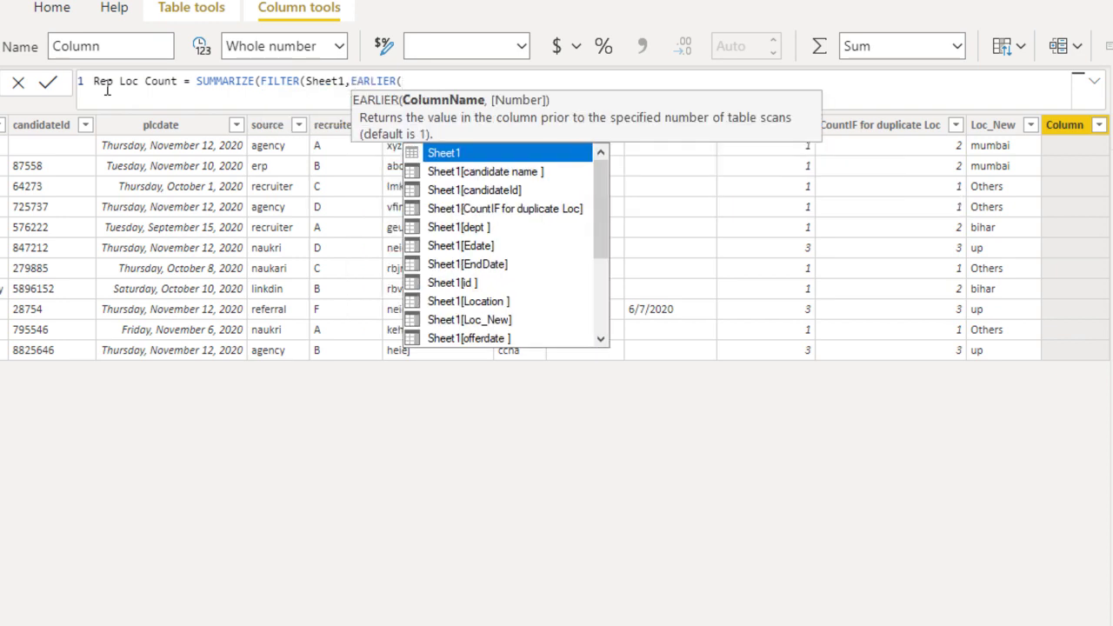
key("Down")
key("Down")
key("Down")
key("Down")
key("Down")
type("pl")
key("Tab")
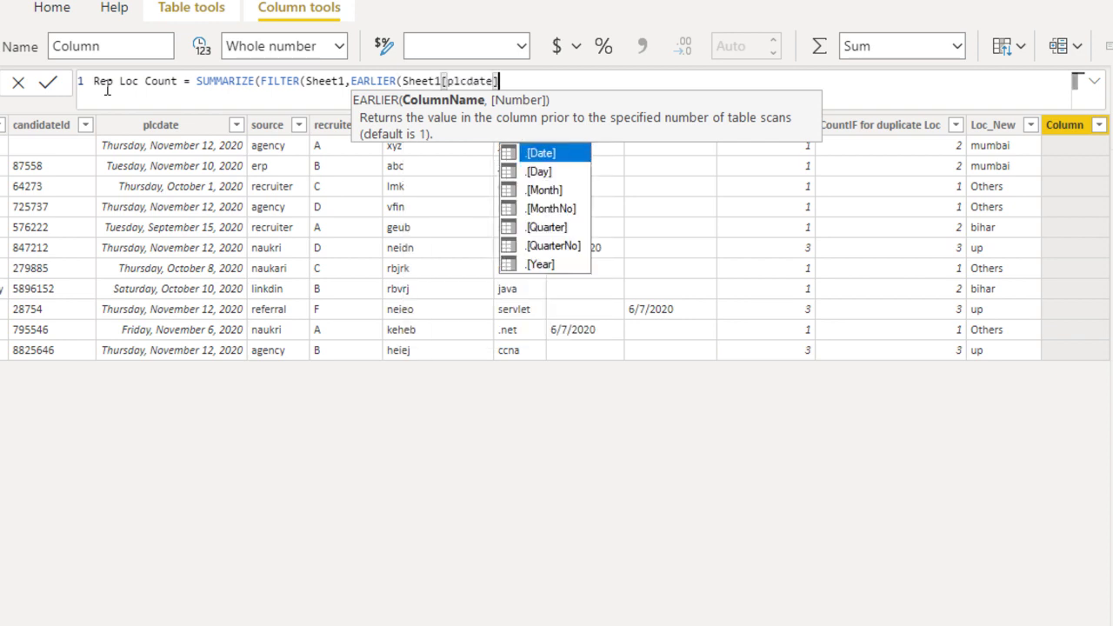
type(")")
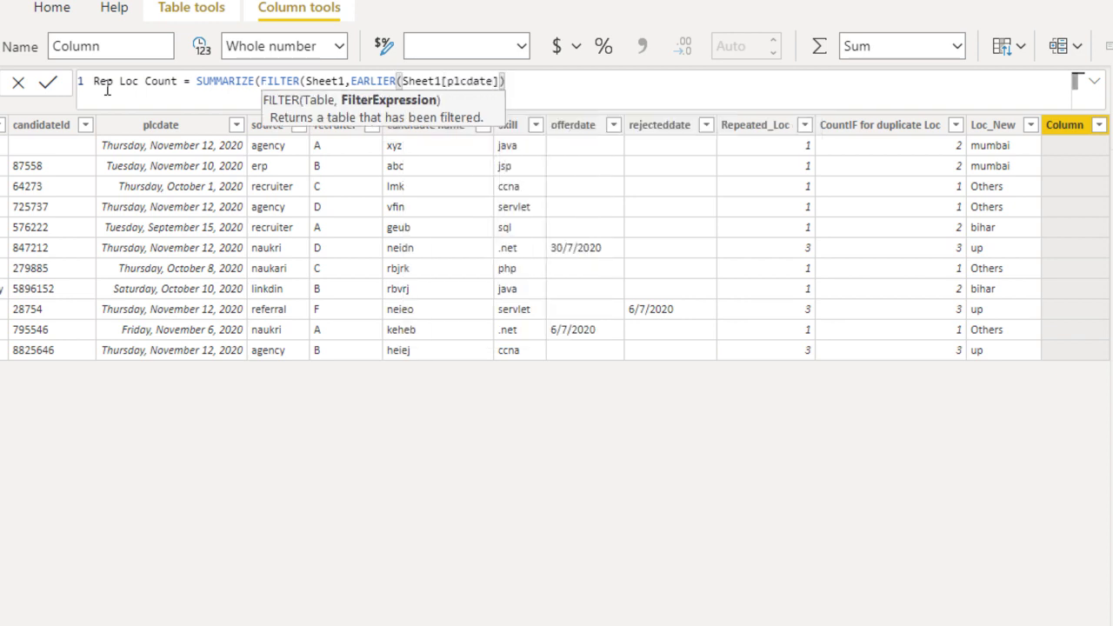
type("=Sh")
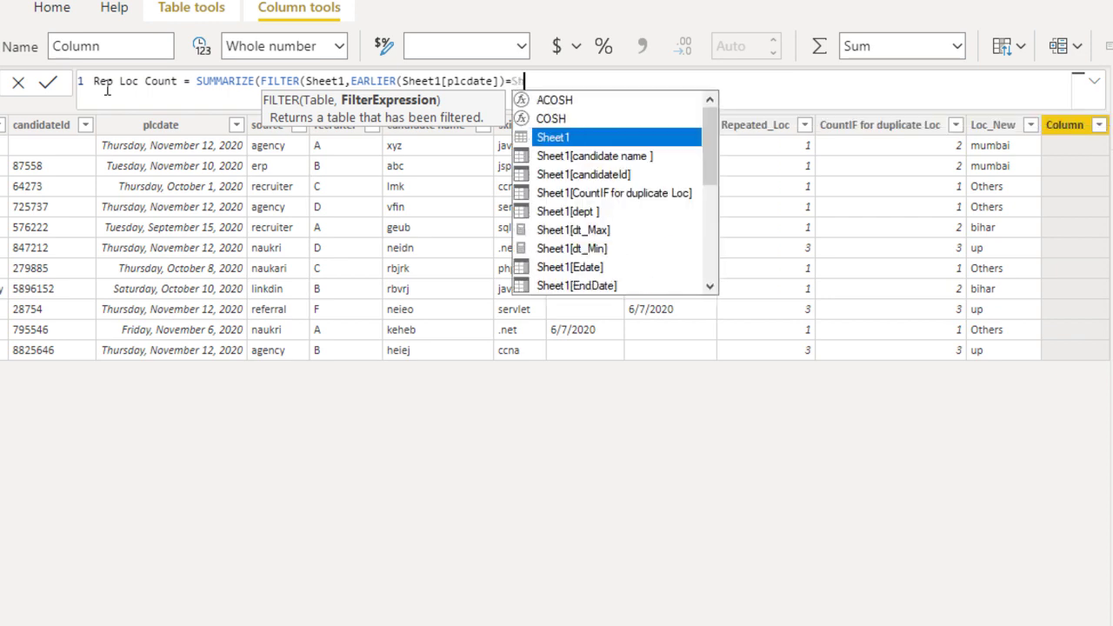
key("Down")
key("Down")
key("Down")
key("Down")
key("Down")
key("Down")
key("Down")
key("Down")
key("Down")
key("Down")
key("Down")
key("Down")
key("Down")
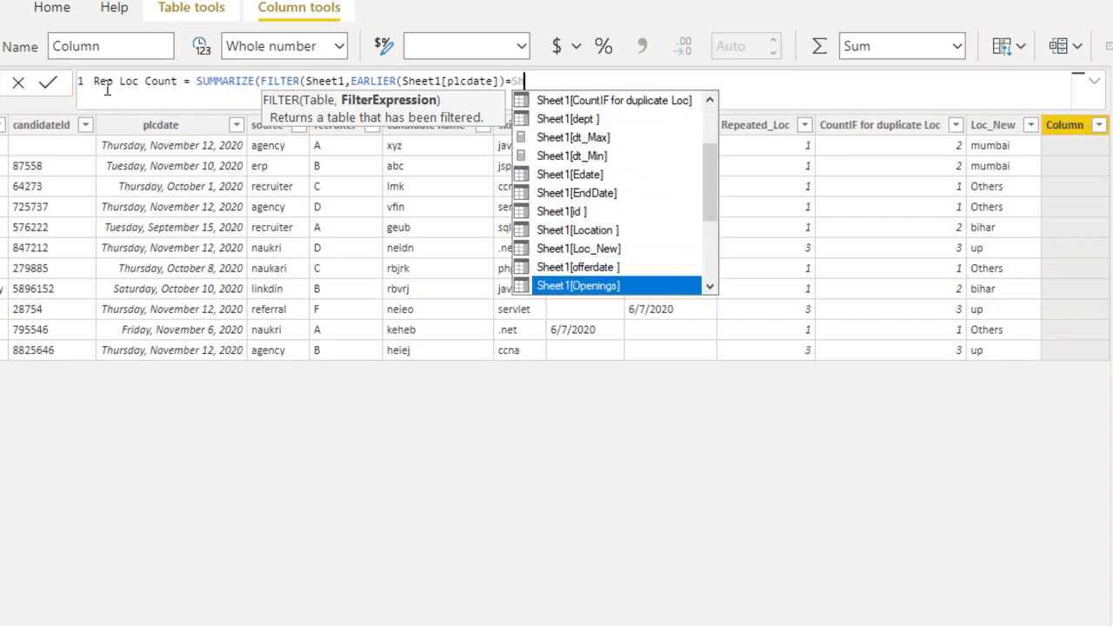
key("Down")
key("Down")
key("Up")
key("Tab")
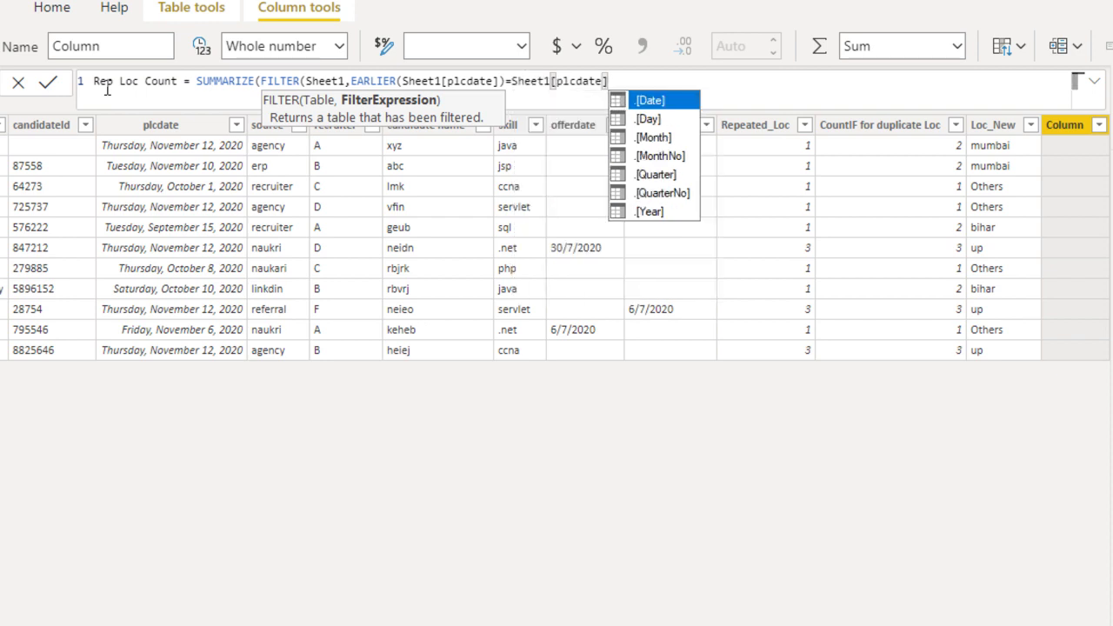
type(")")
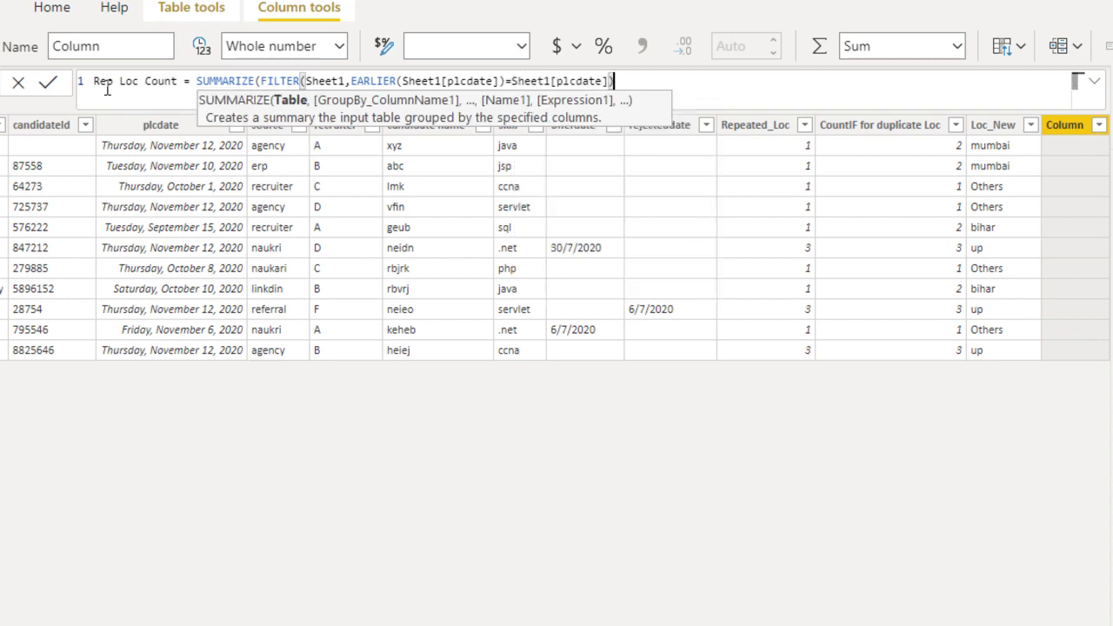
type(",")
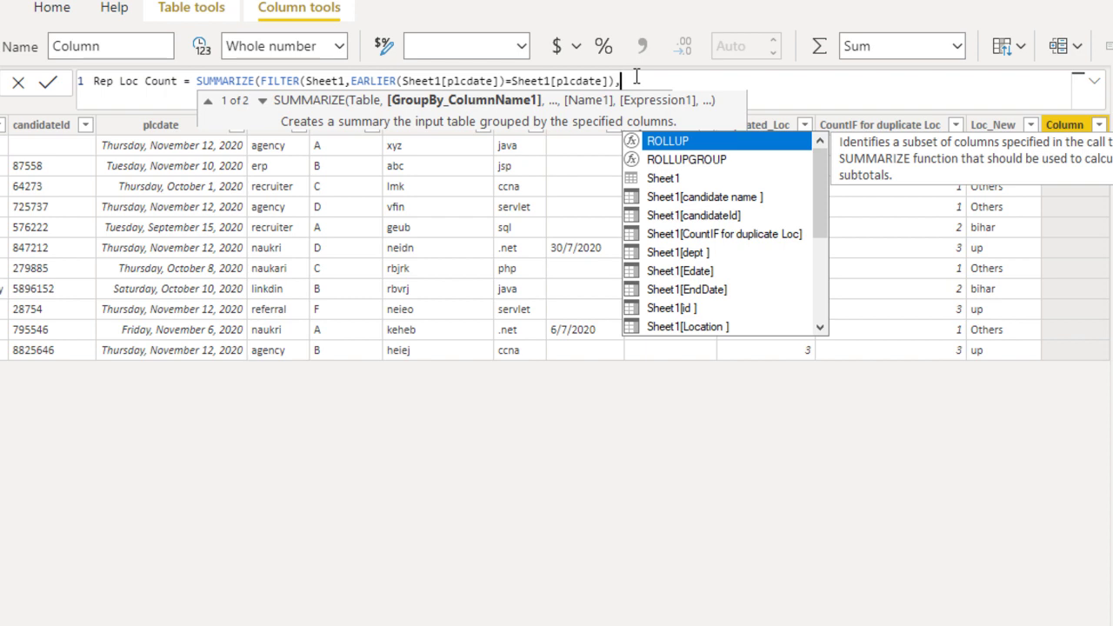
Group by Sheet1[Location ] with a "COUNT" column of COUNT(Sheet1[Location ]), closing the parentheses.
type("loca")
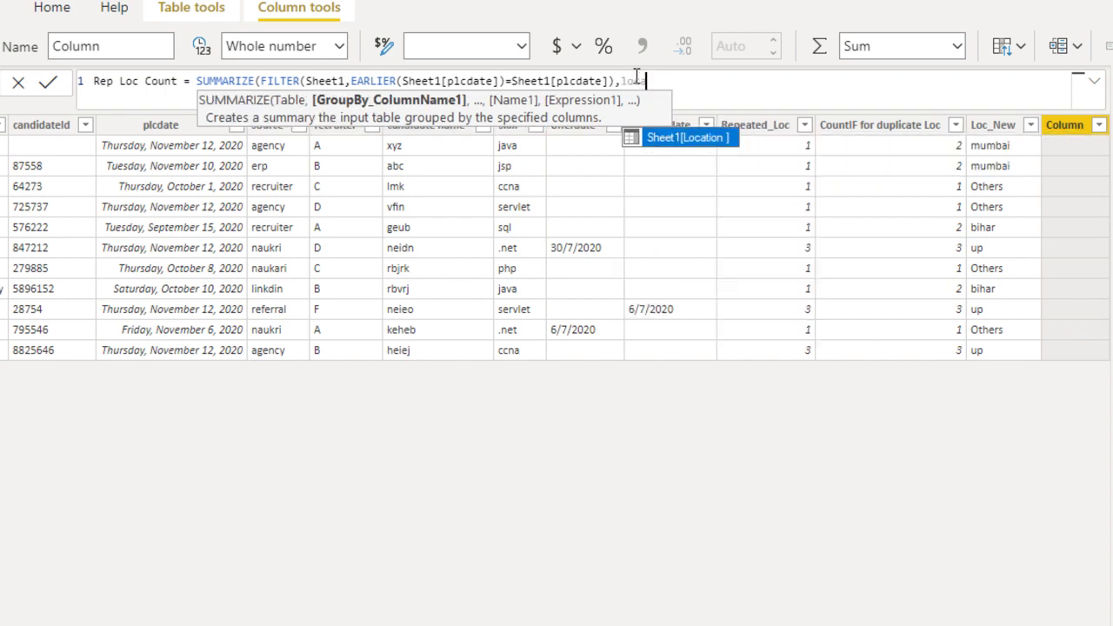
key("Tab")
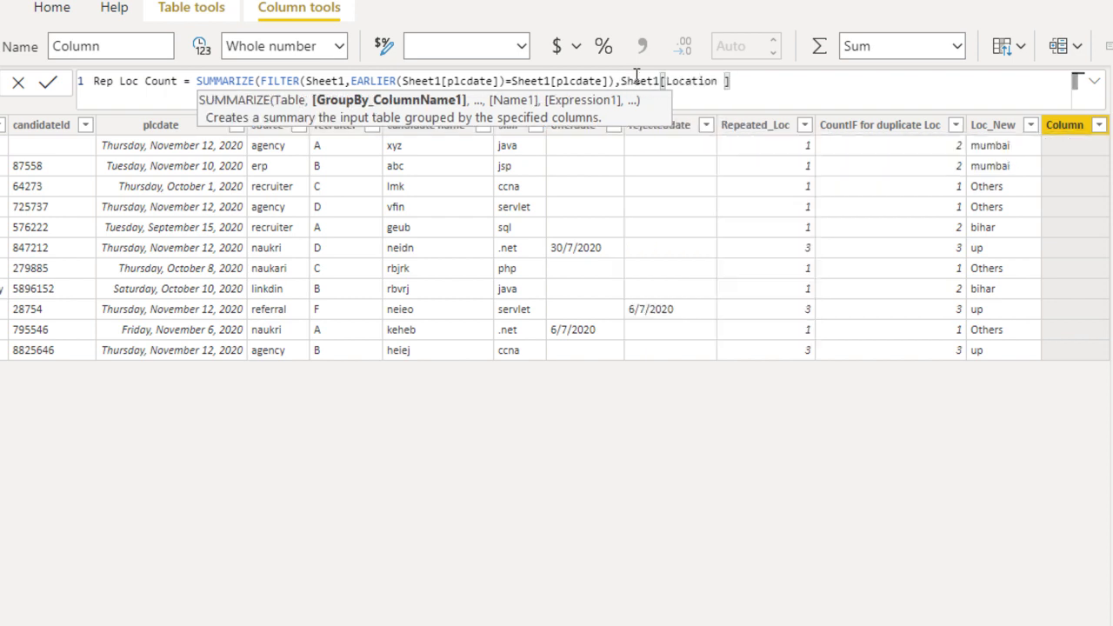
type(",")
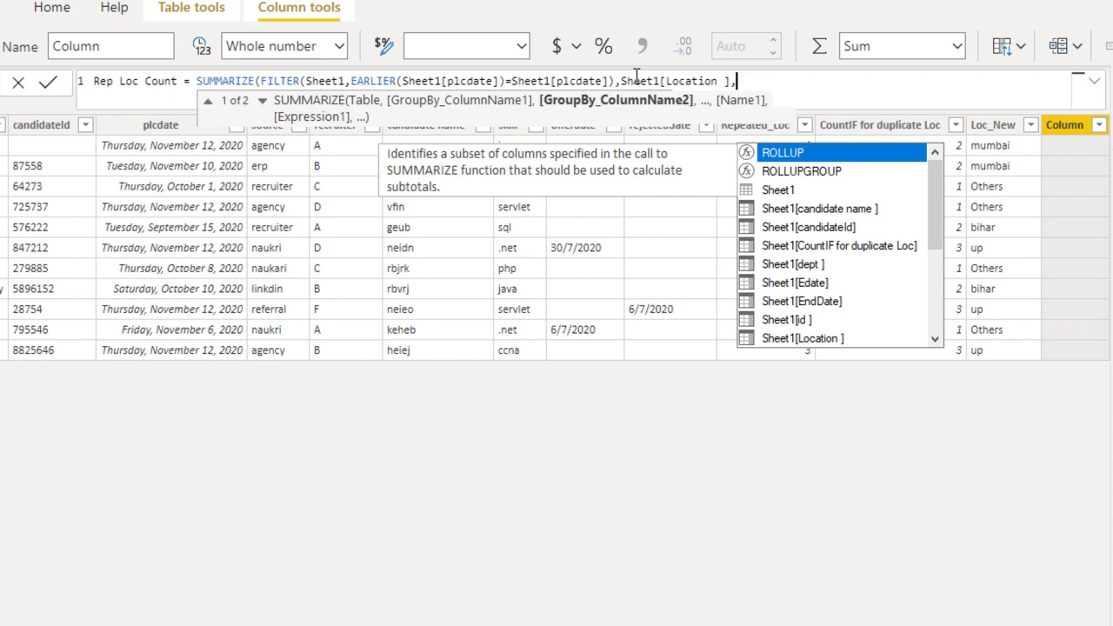
type("\"\"")
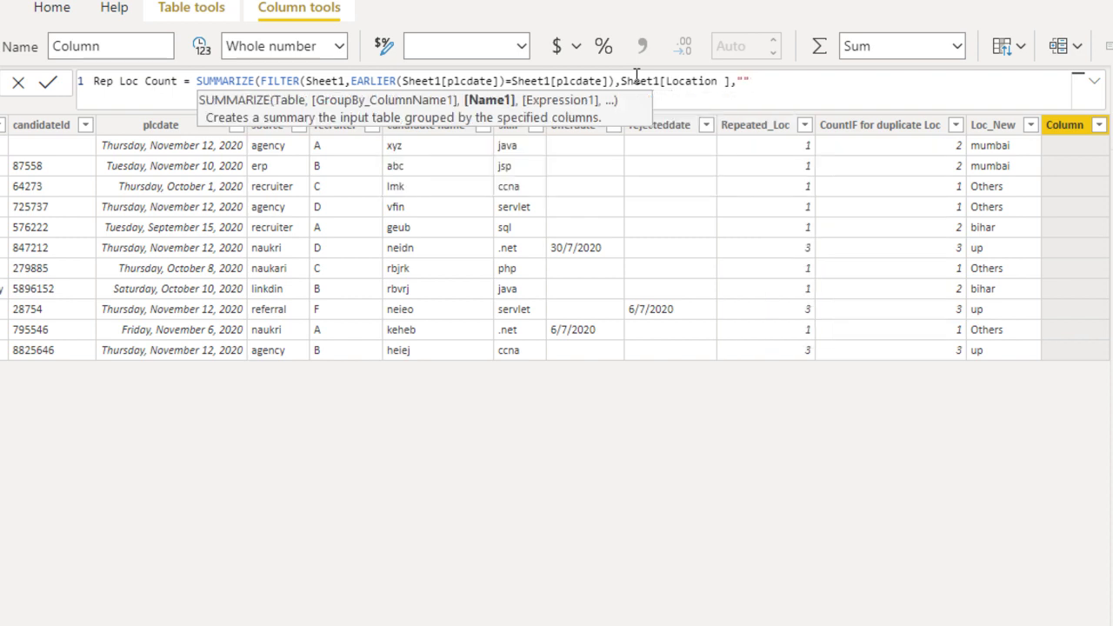
key("Left")
type("COUNT\",")
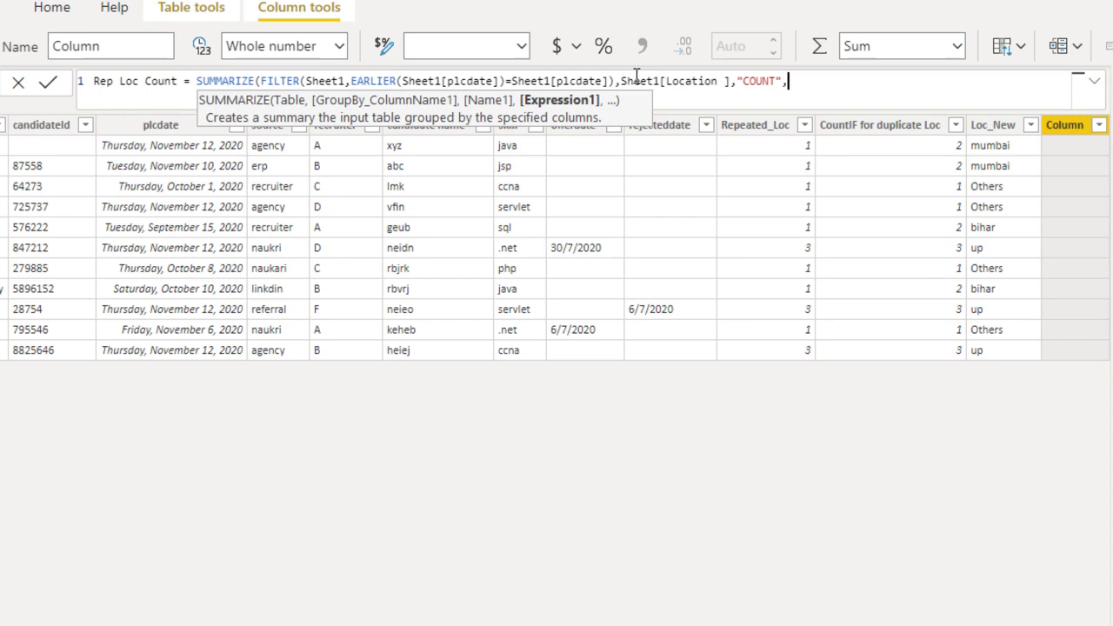
type("cOU")
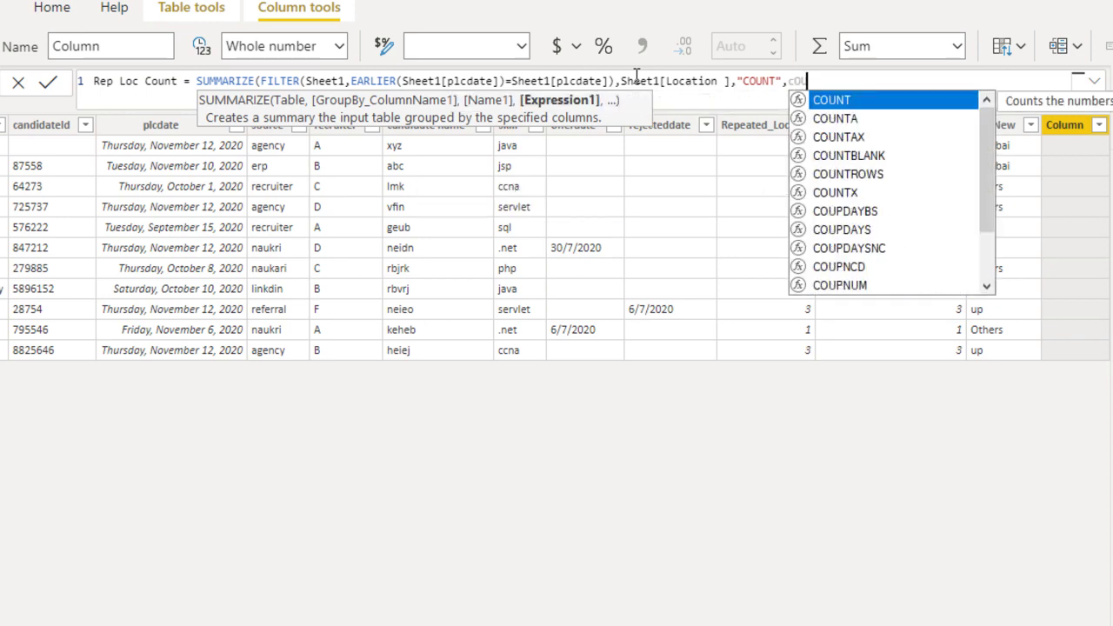
key("Tab")
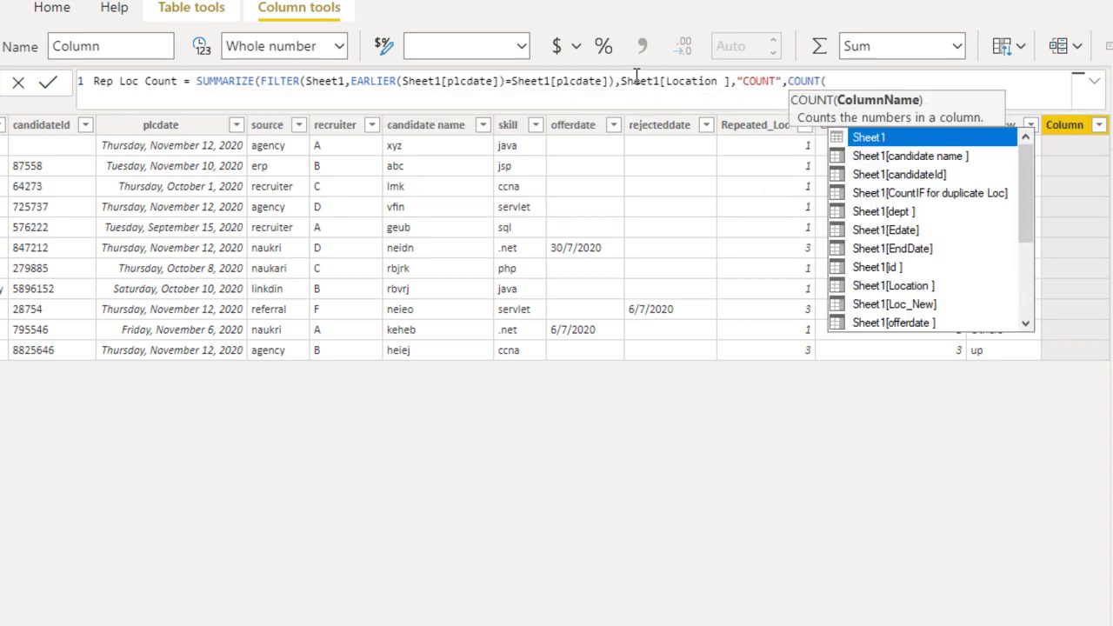
key("Down")
key("Down")
key("Down")
key("Down")
key("Down")
key("Down")
key("Down")
key("Down")
key("Down")
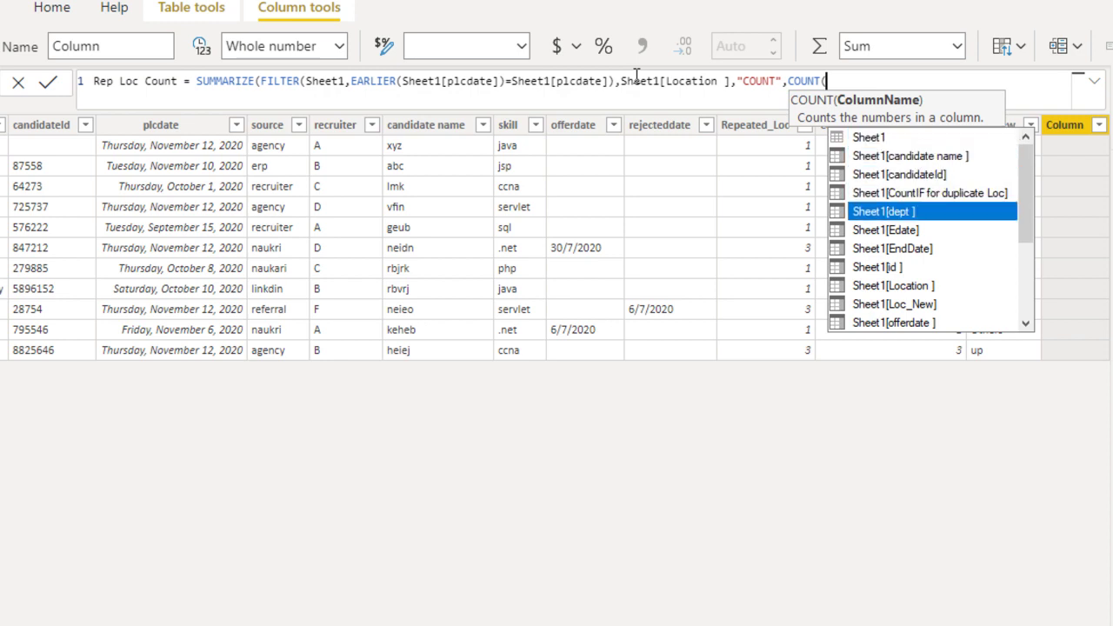
key("Up")
key("Tab")
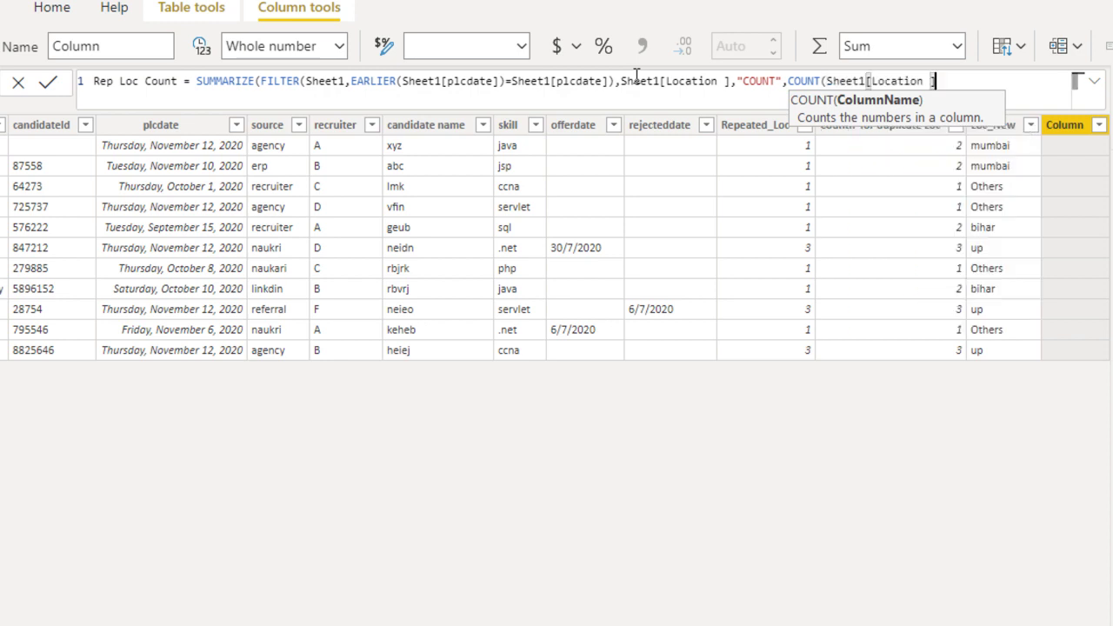
type(")")
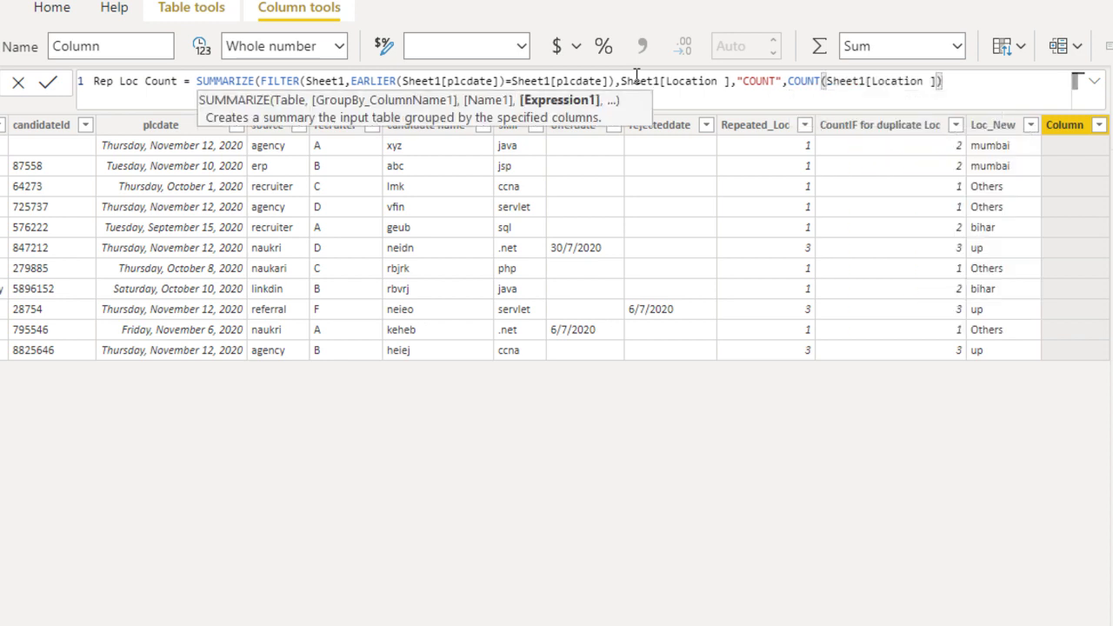
type(")")
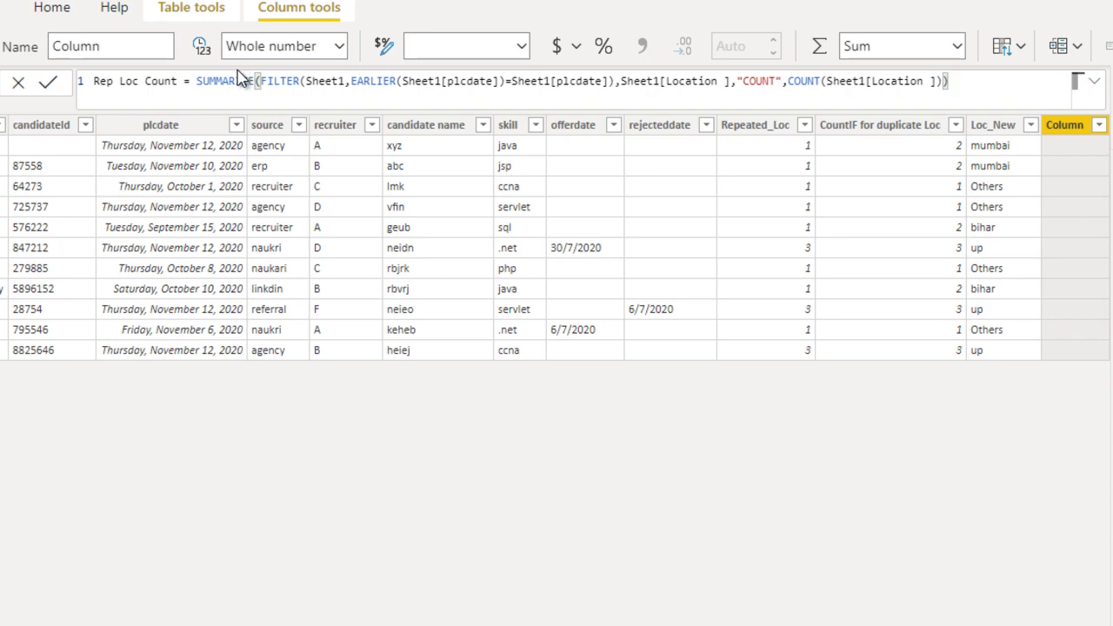
double_click(197, 81)
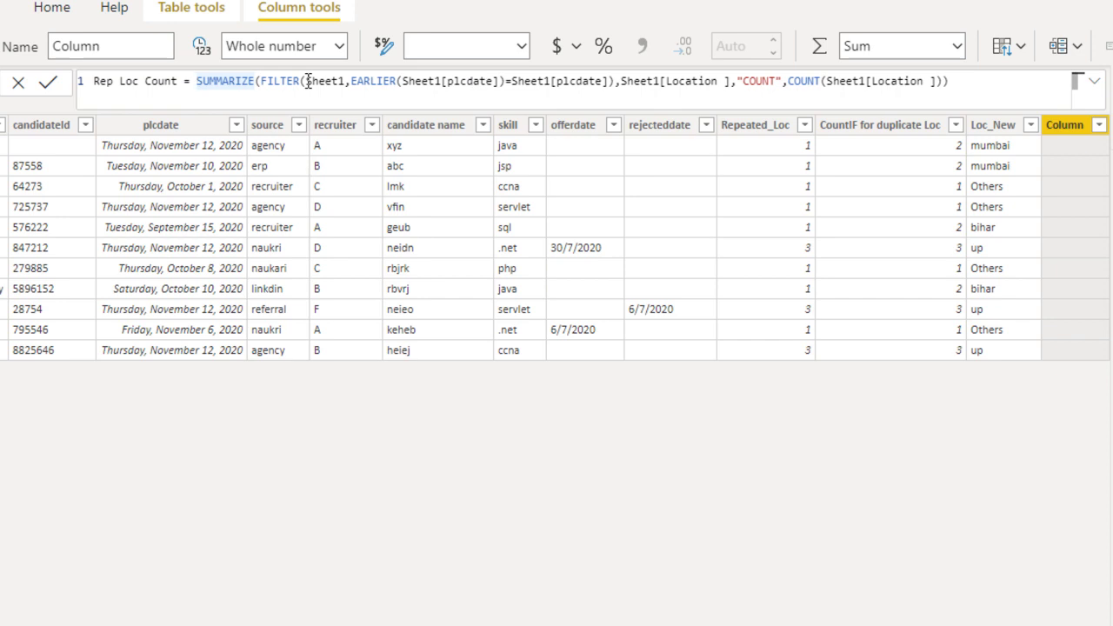
Wrap SUMMARIZE in FILTER with the condition EARLIER(Sheet1[Location ])=Sheet1[Location ].
type("FILTER(")
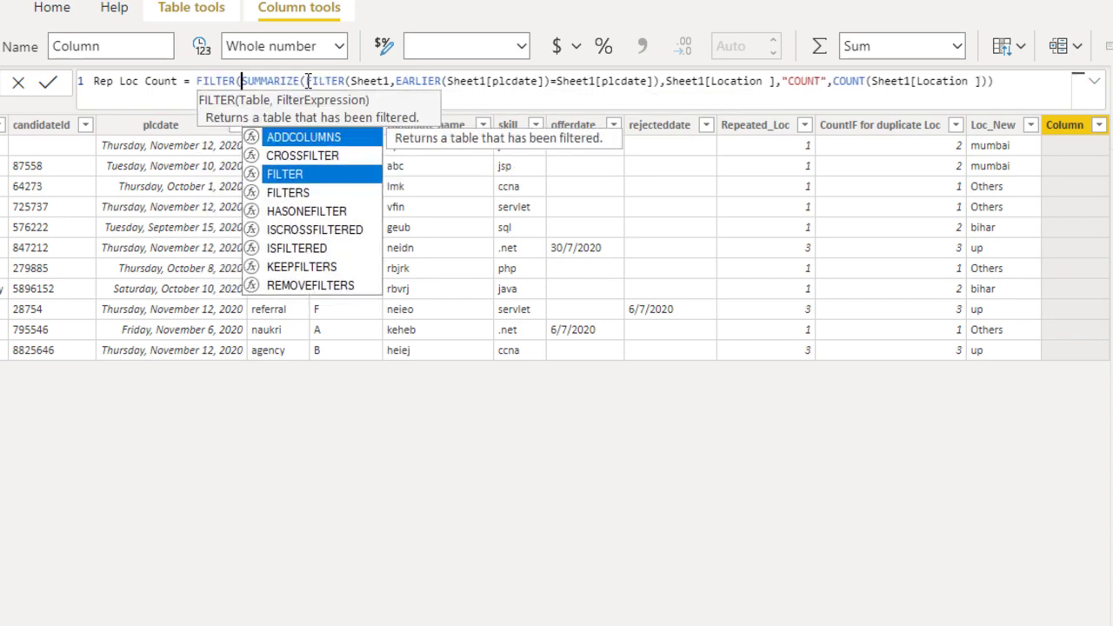
key("End")
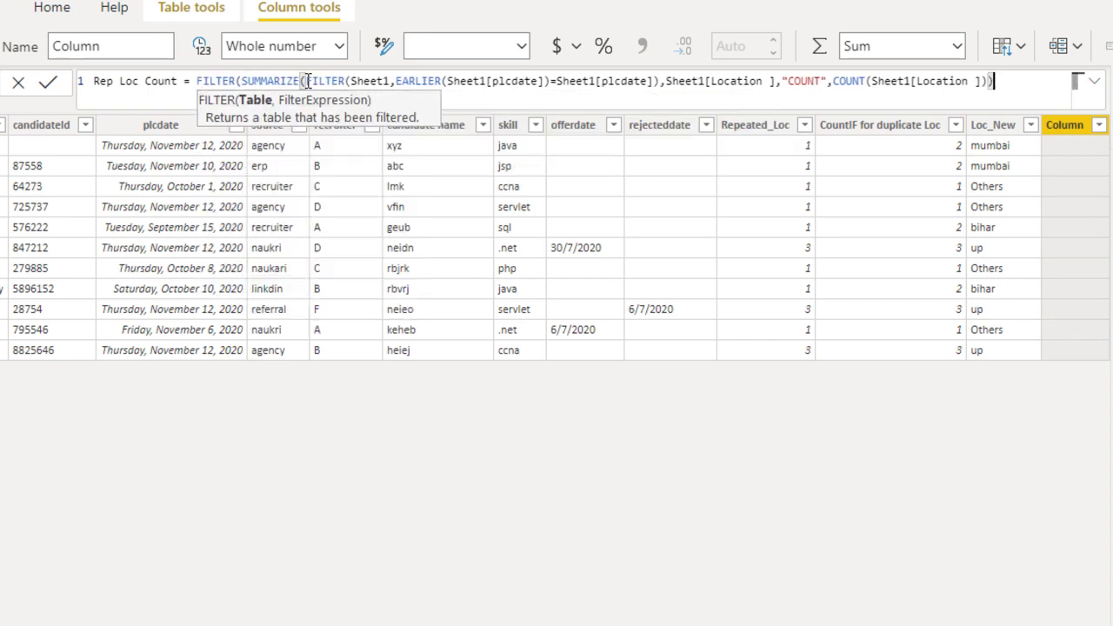
type(",")
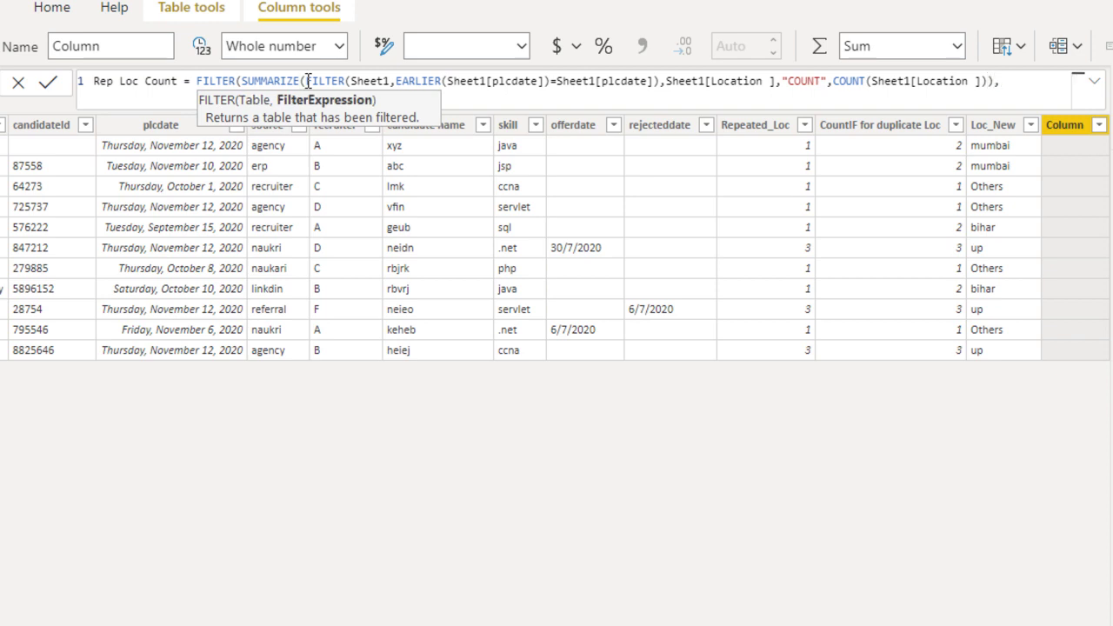
type("Ear")
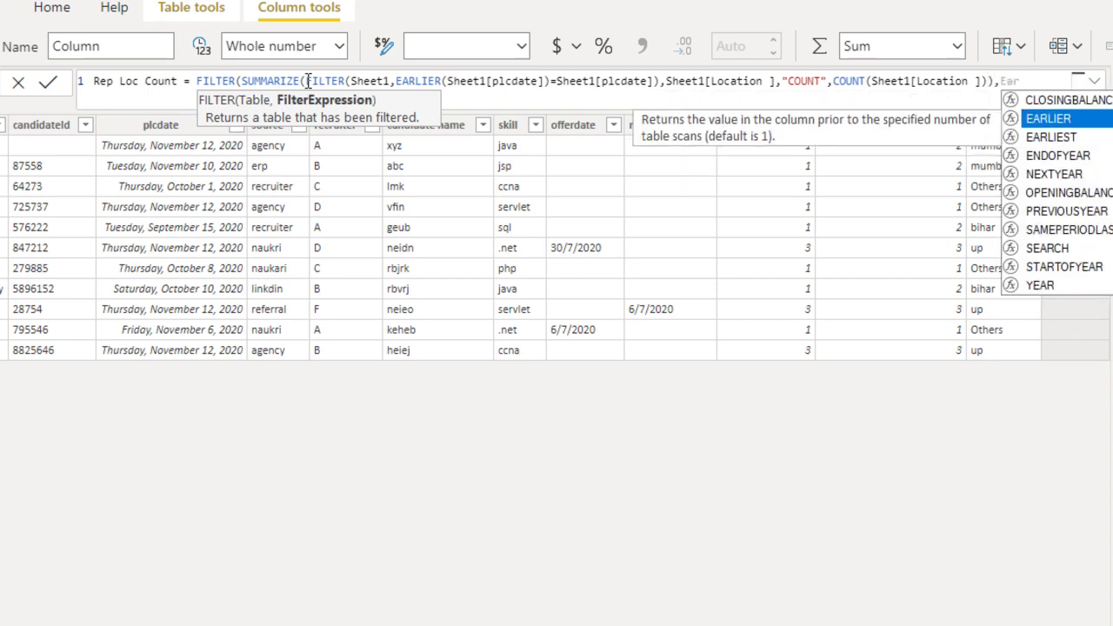
key("Tab")
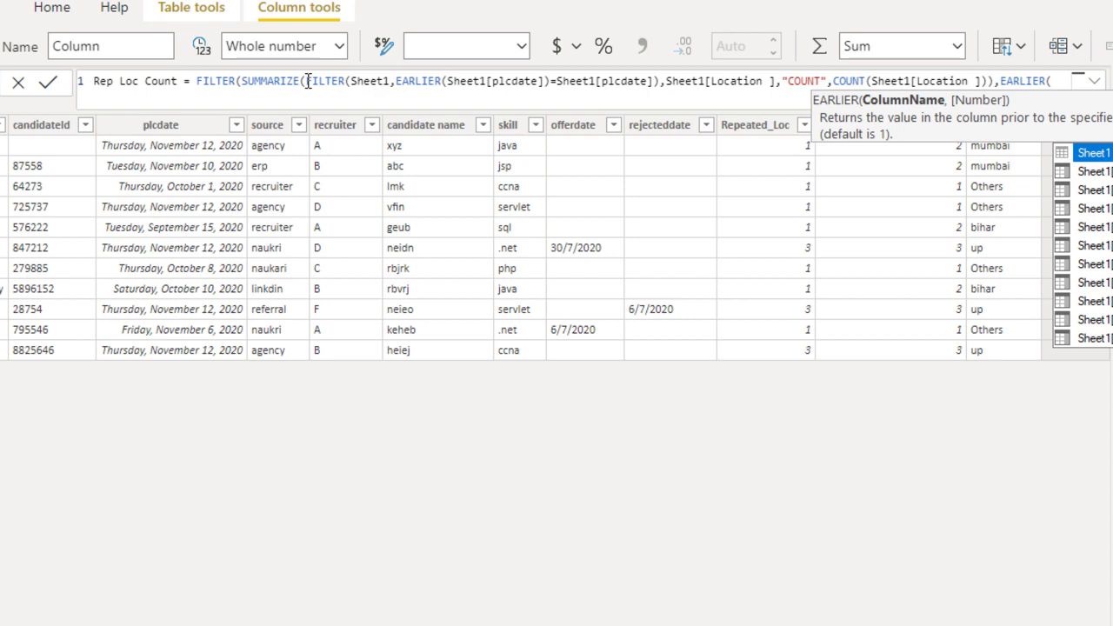
type("loca")
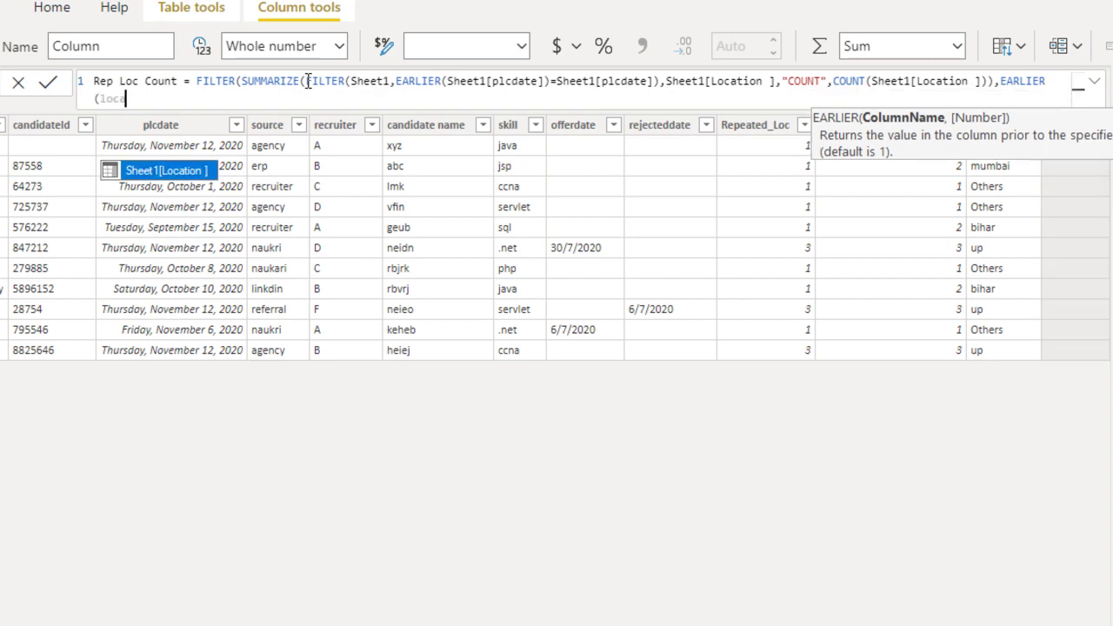
key("Tab")
type(")")
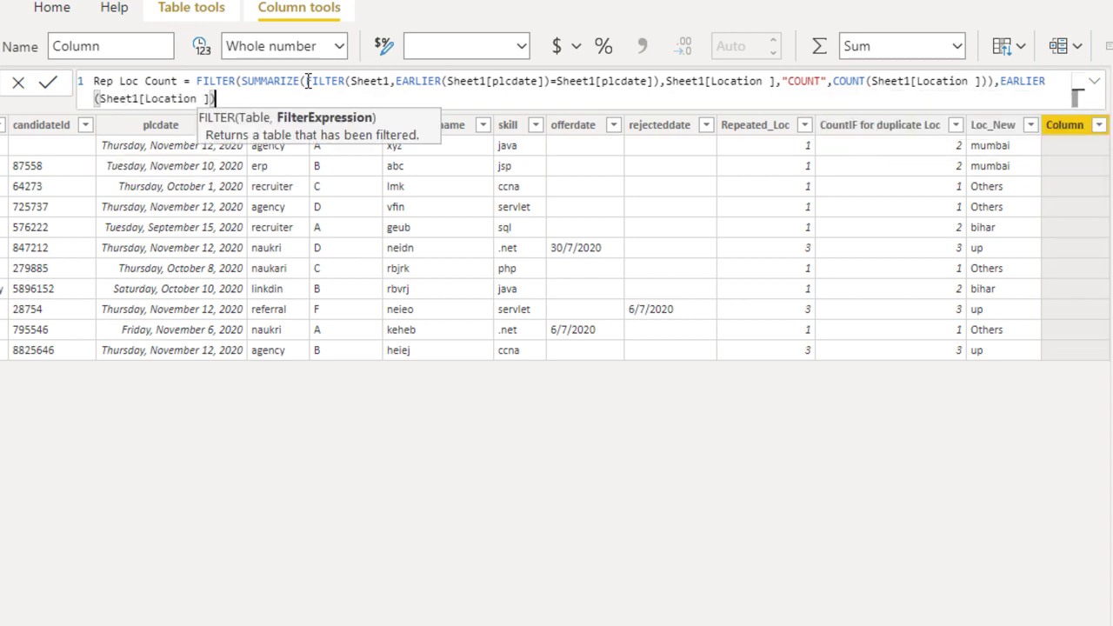
type("=Sh")
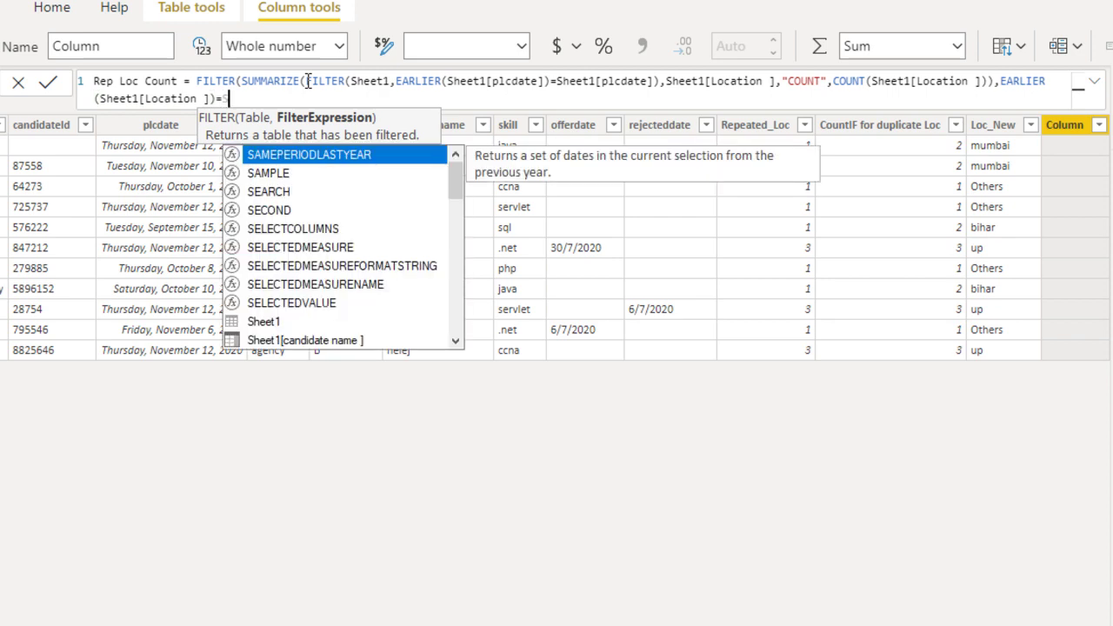
key("Down")
key("Down")
key("Down")
key("Down")
key("Down")
key("Down")
key("Down")
key("Down")
key("Down")
key("Down")
key("Down")
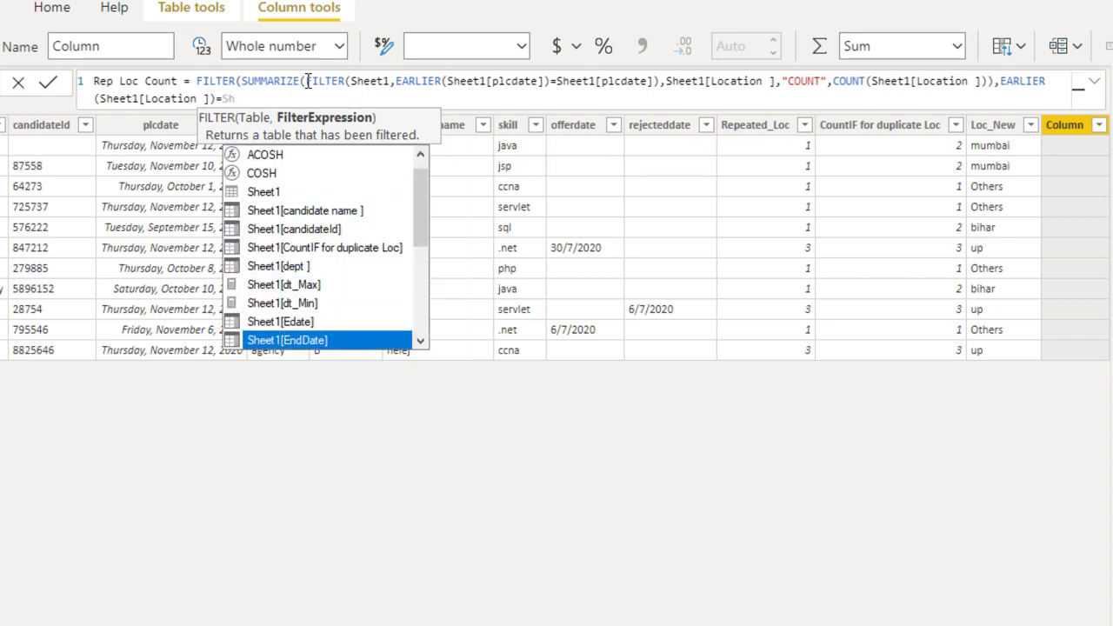
key("Up")
key("Tab")
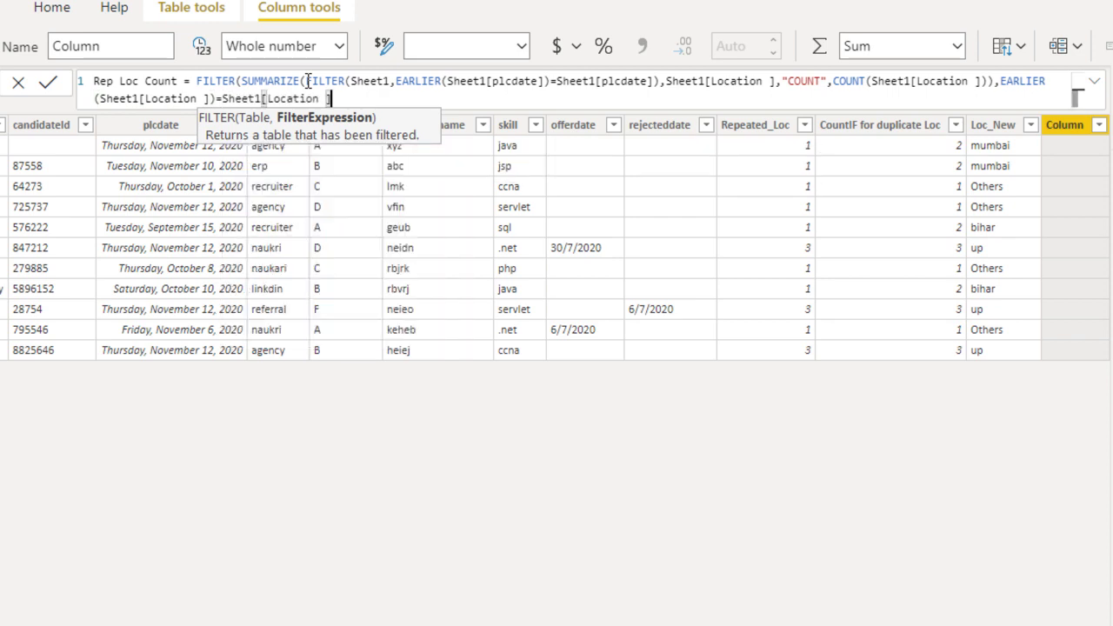
type(")")
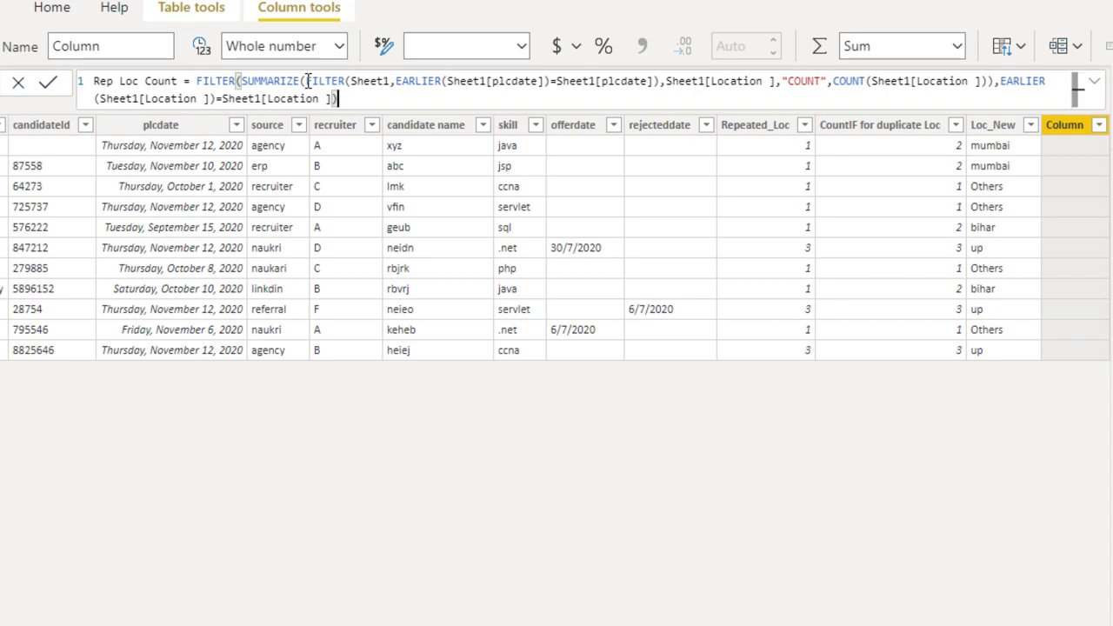
Wrap the formula in MAXX(…,[COUNT]) so Rep Loc Count shows 3 for up rows, 1 otherwise.
left_click(195, 81)
type("m")
type("axx")
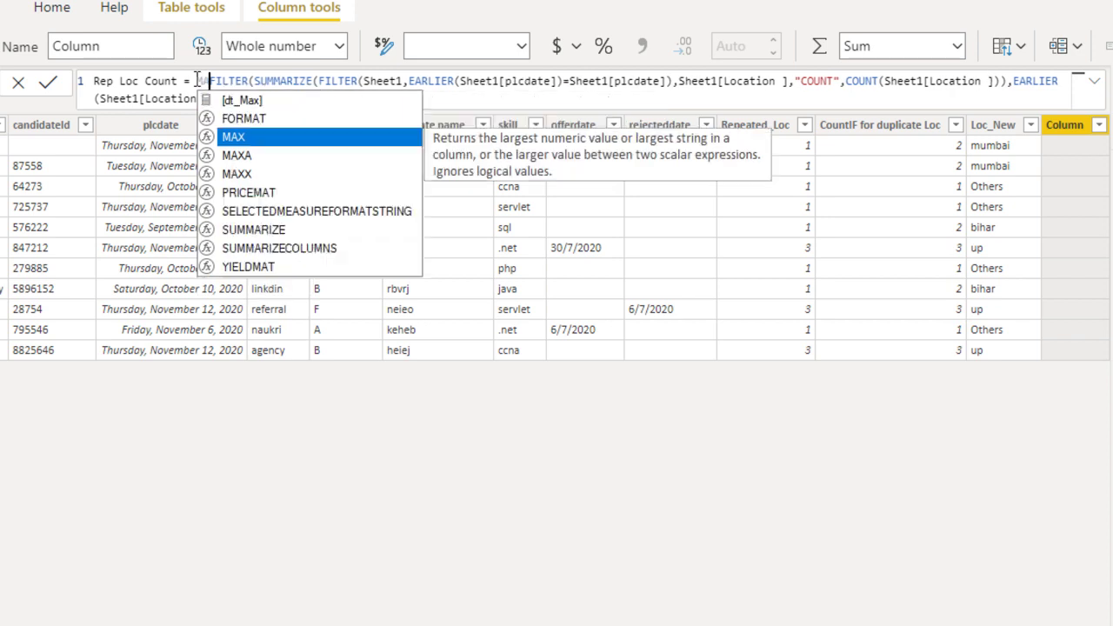
type("(")
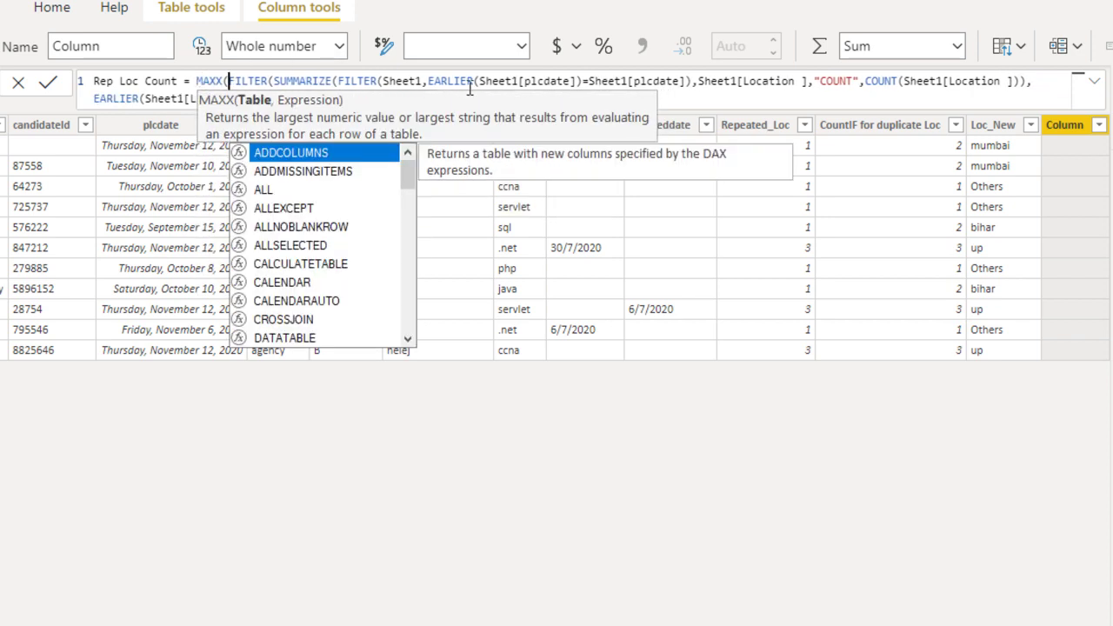
left_click(679, 98)
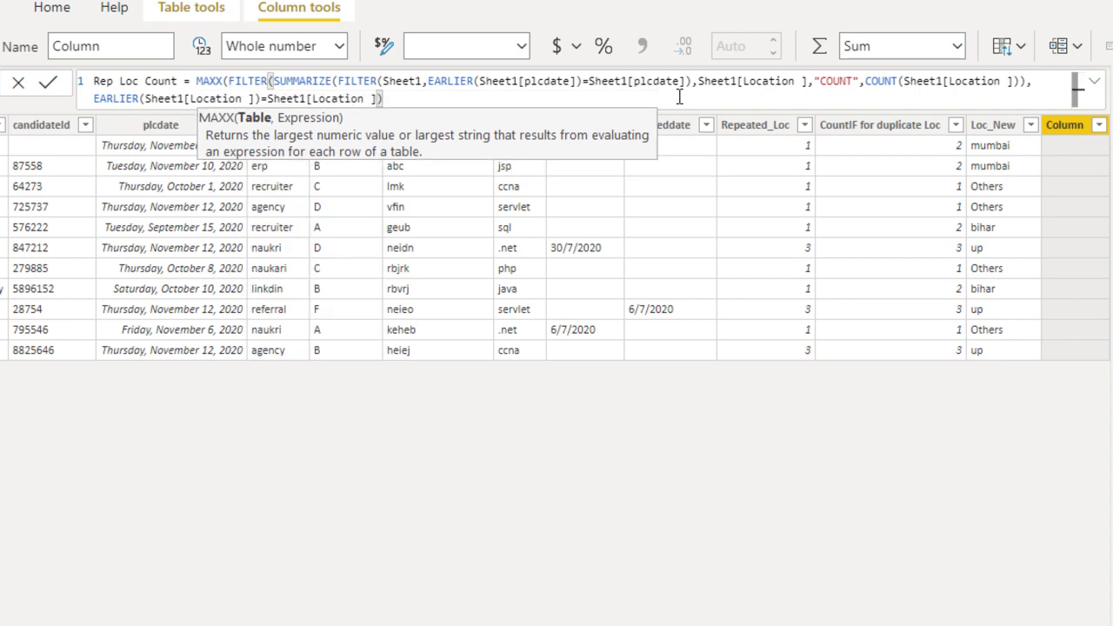
type(",")
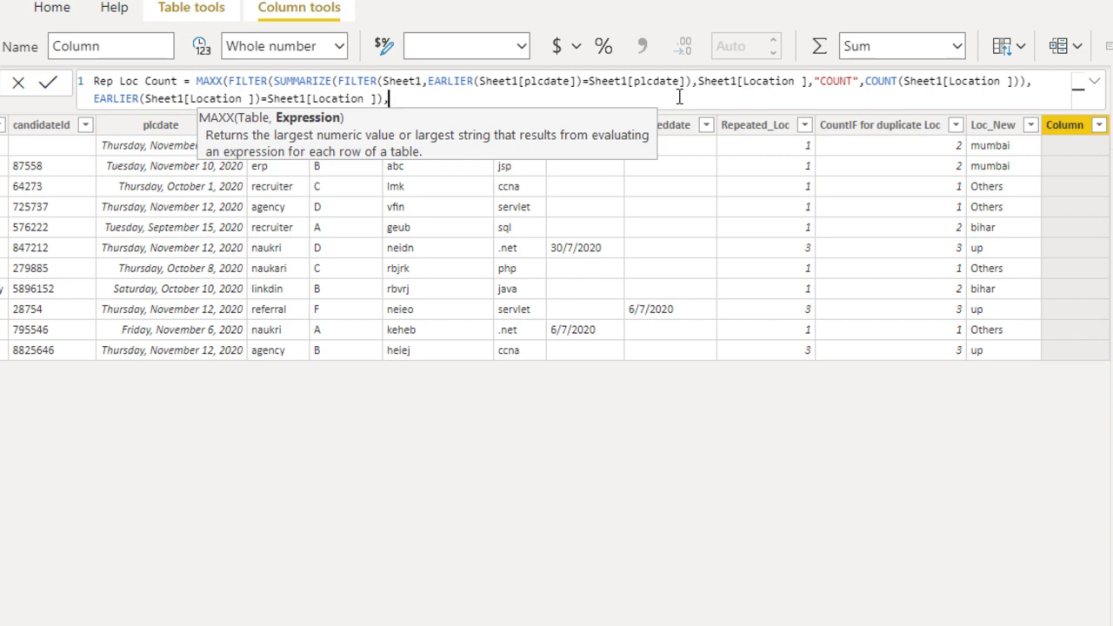
type("[")
type("C")
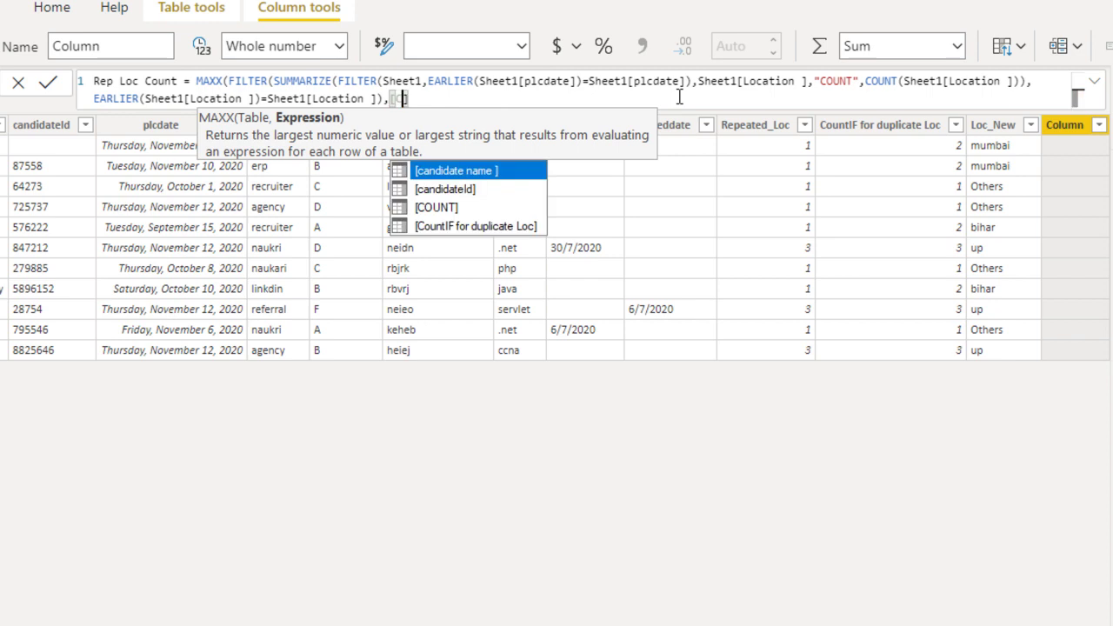
type("oun")
key("Tab")
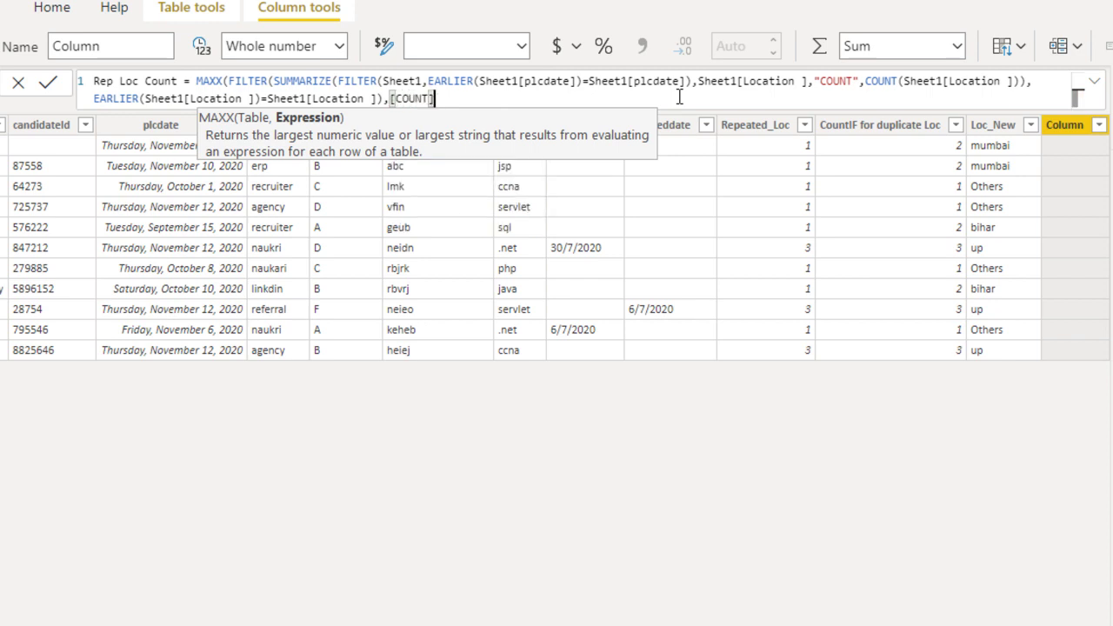
type(")")
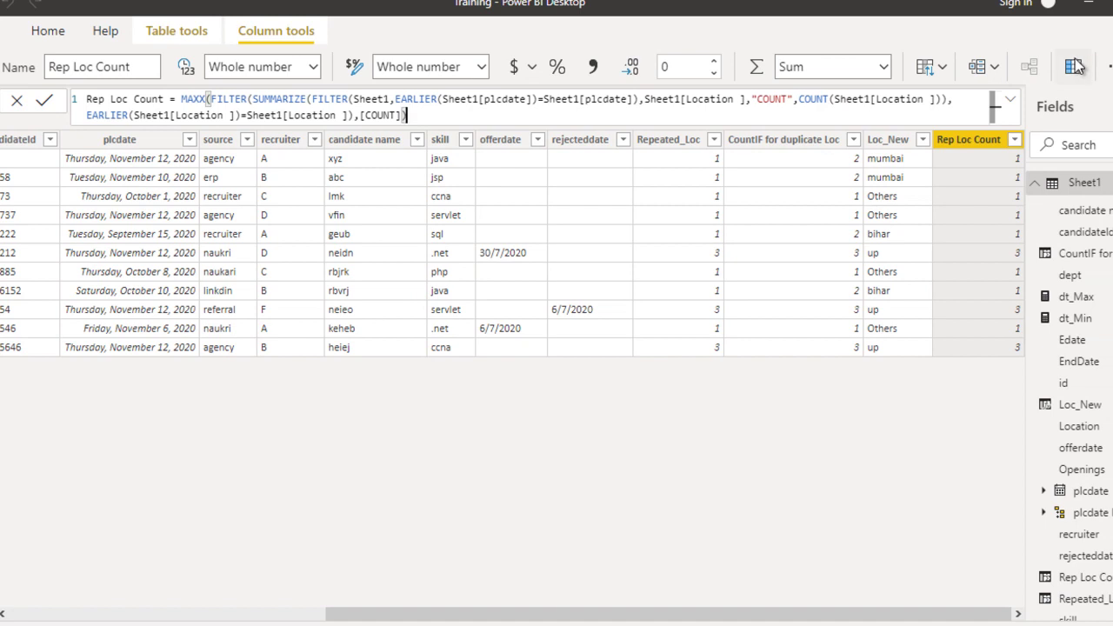
Add a New Loc column with formula IF(Sheet1[Rep Loc Count]=1,"Others",Sheet1[Location ]).
left_click(1074, 67)
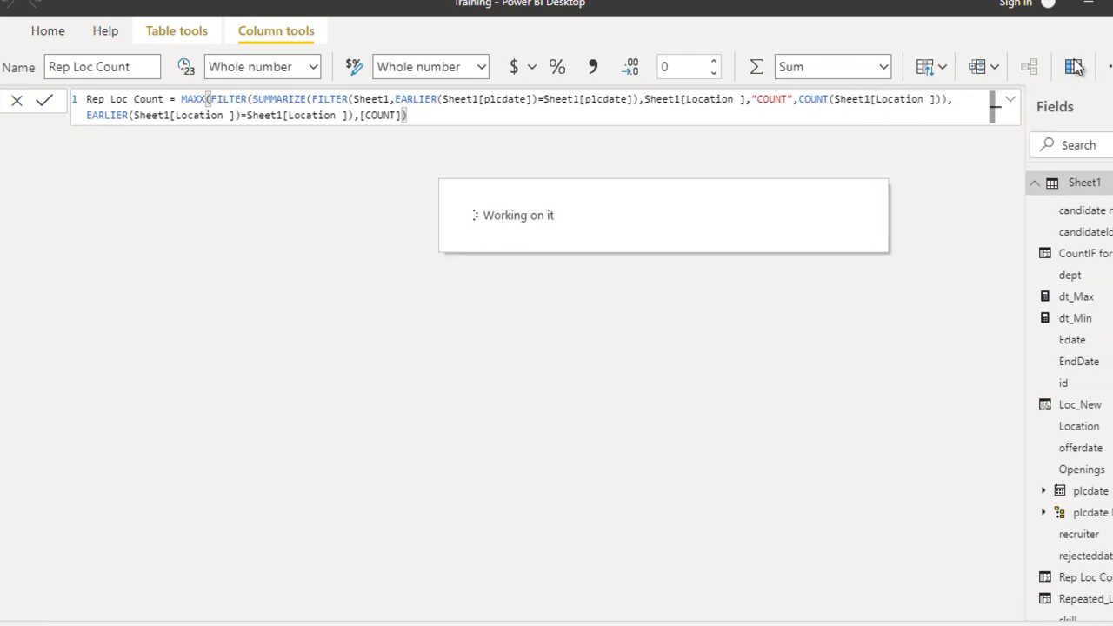
double_click(101, 101)
type("New L")
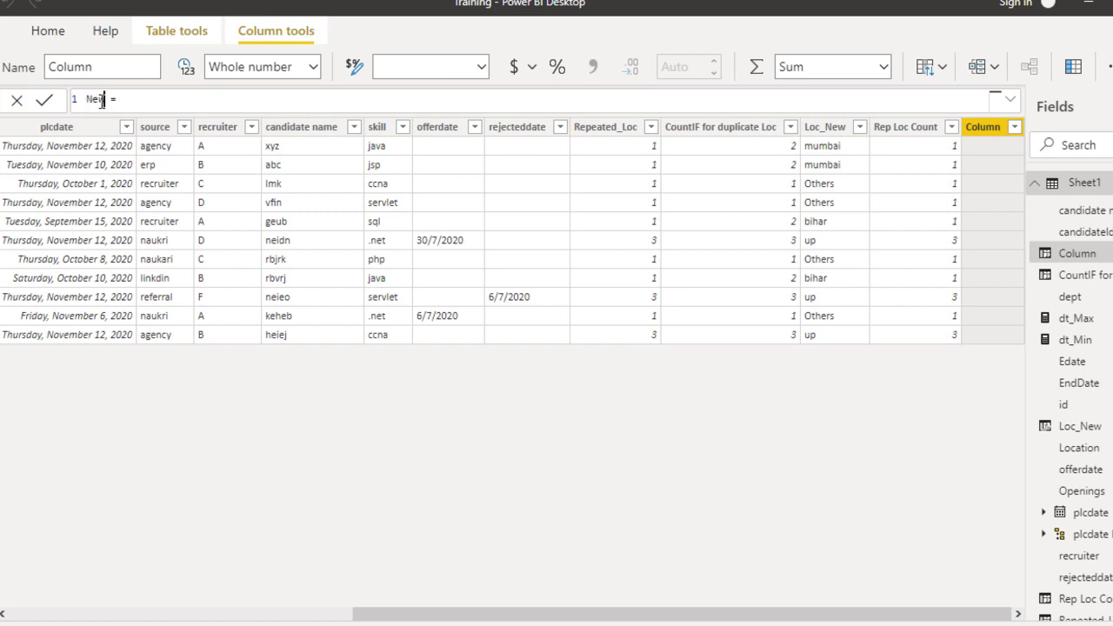
type("oc = If")
key("Tab")
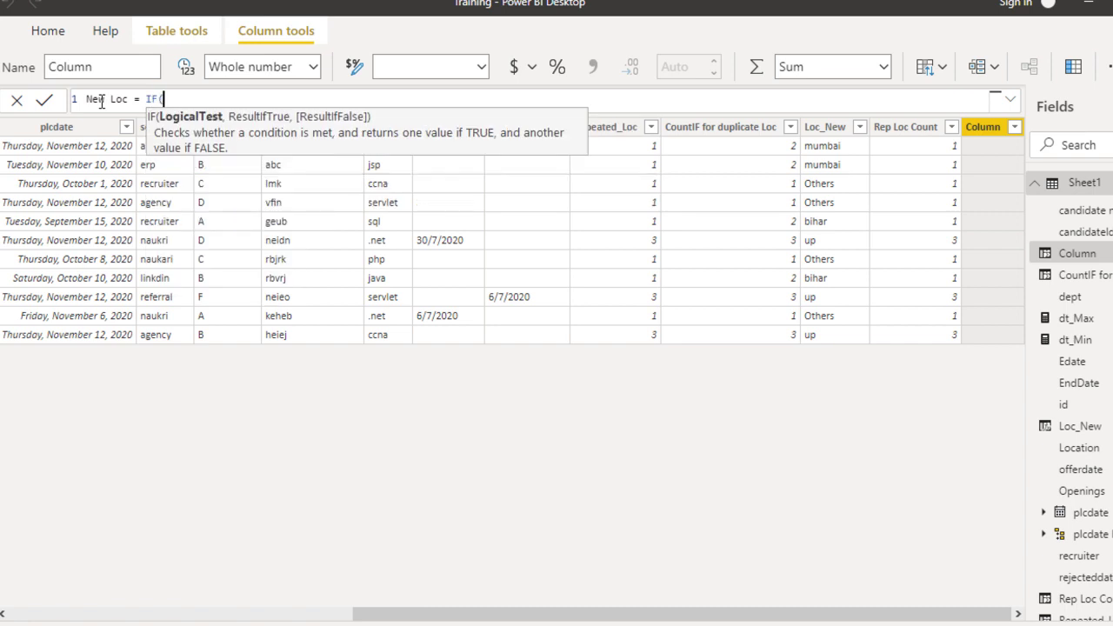
type("Rep")
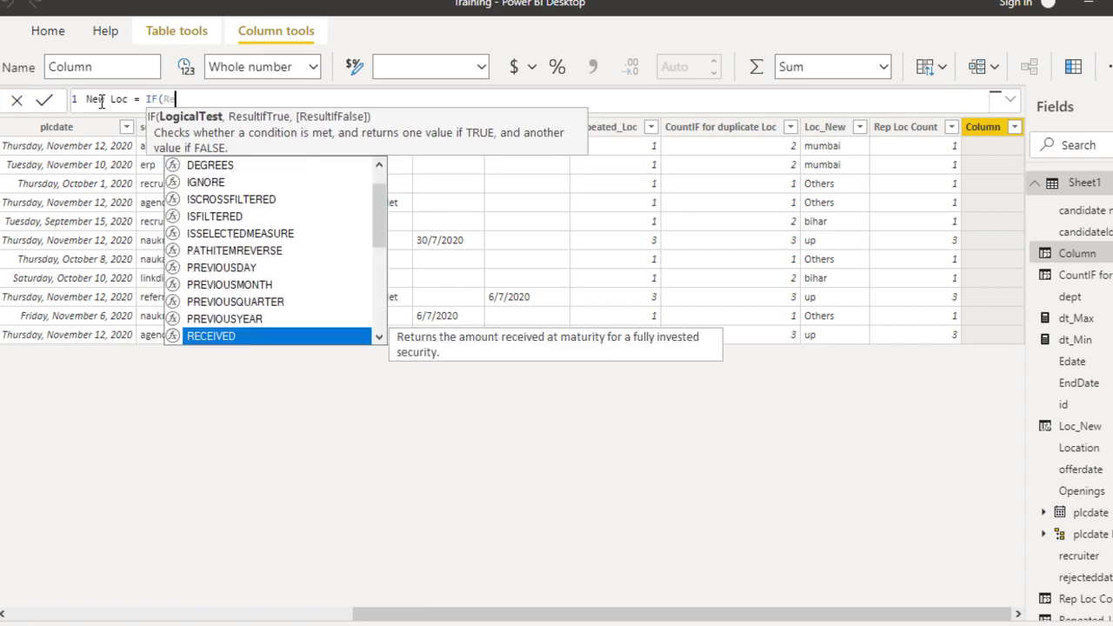
key("Down")
key("Down")
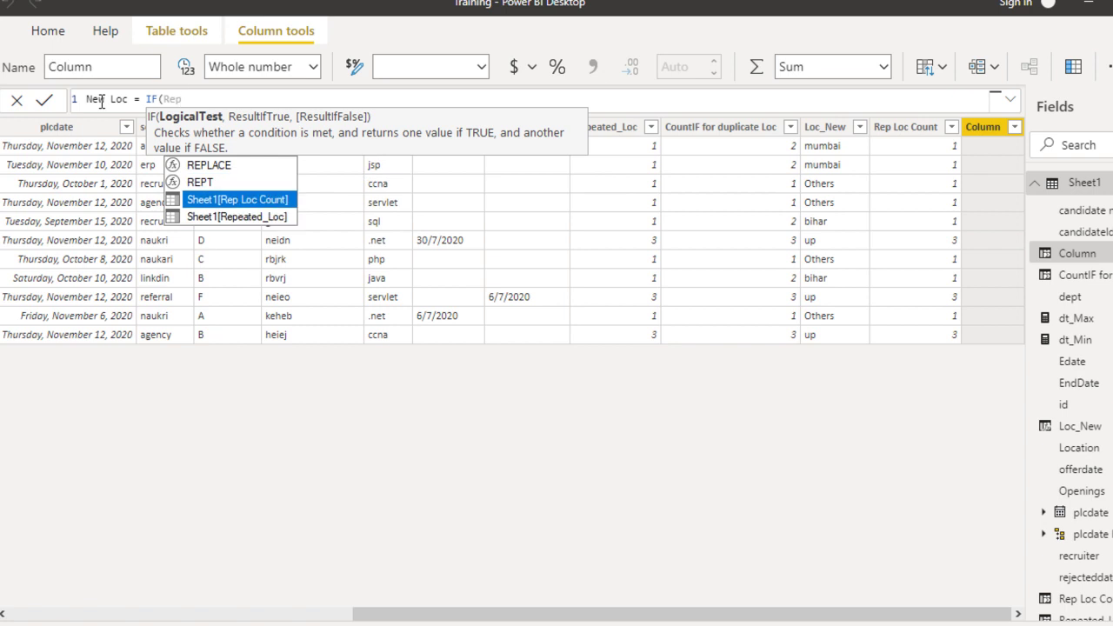
key("Tab")
type("=1,\"\"")
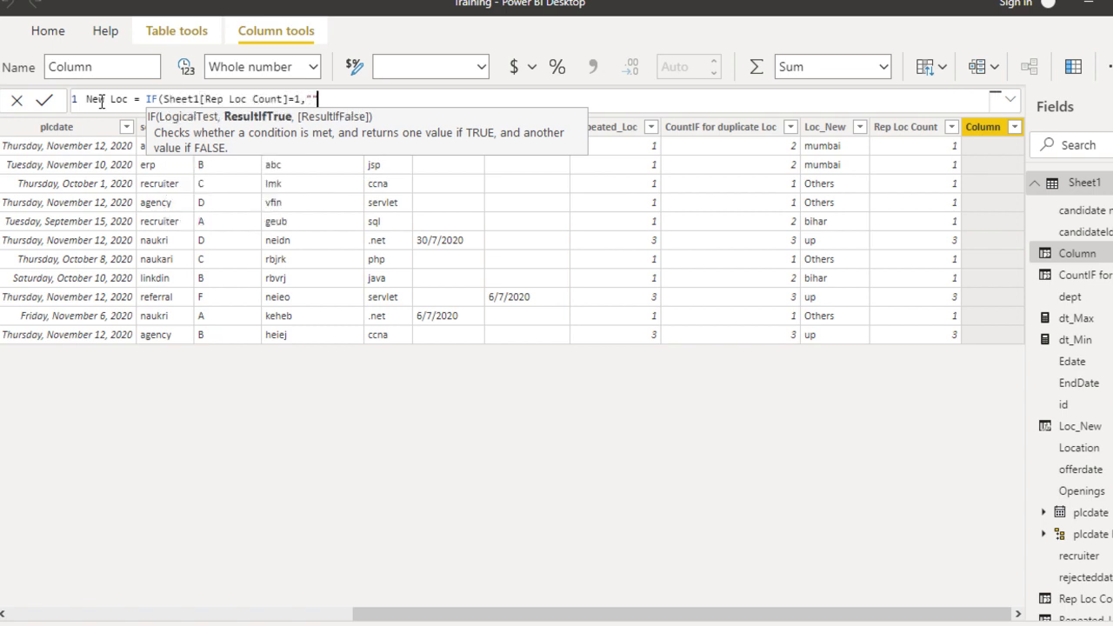
type("Others")
type(",")
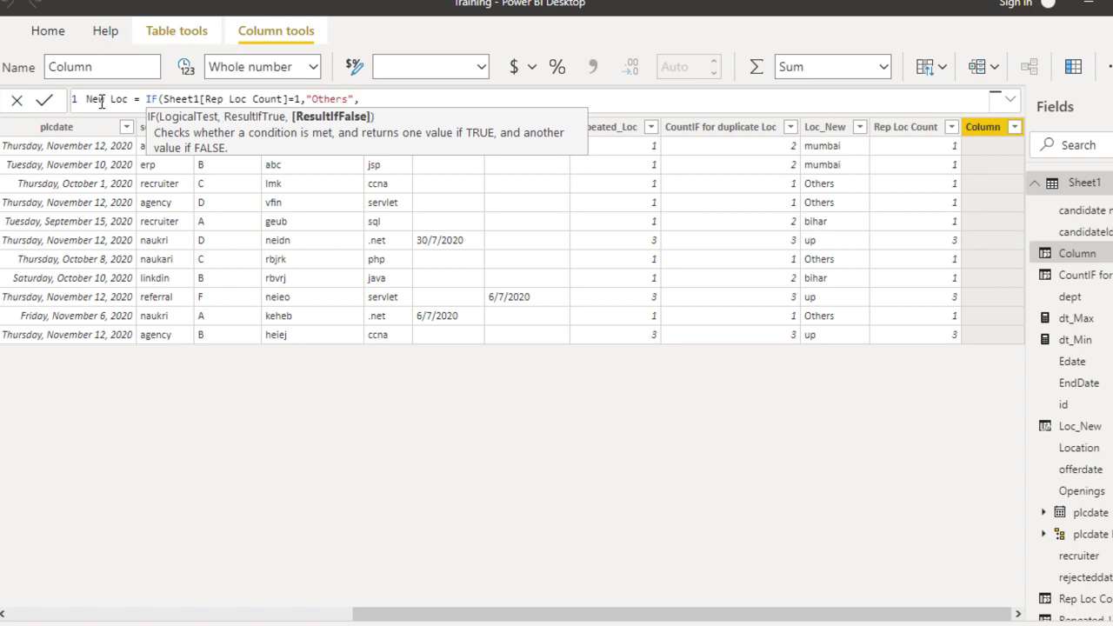
type("loc")
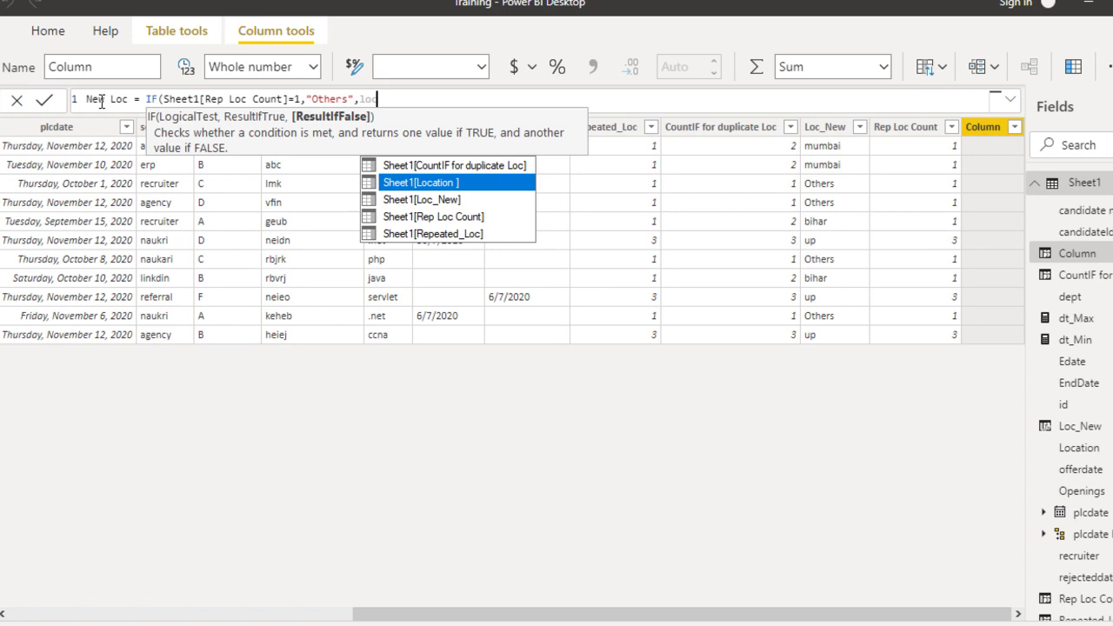
key("Tab")
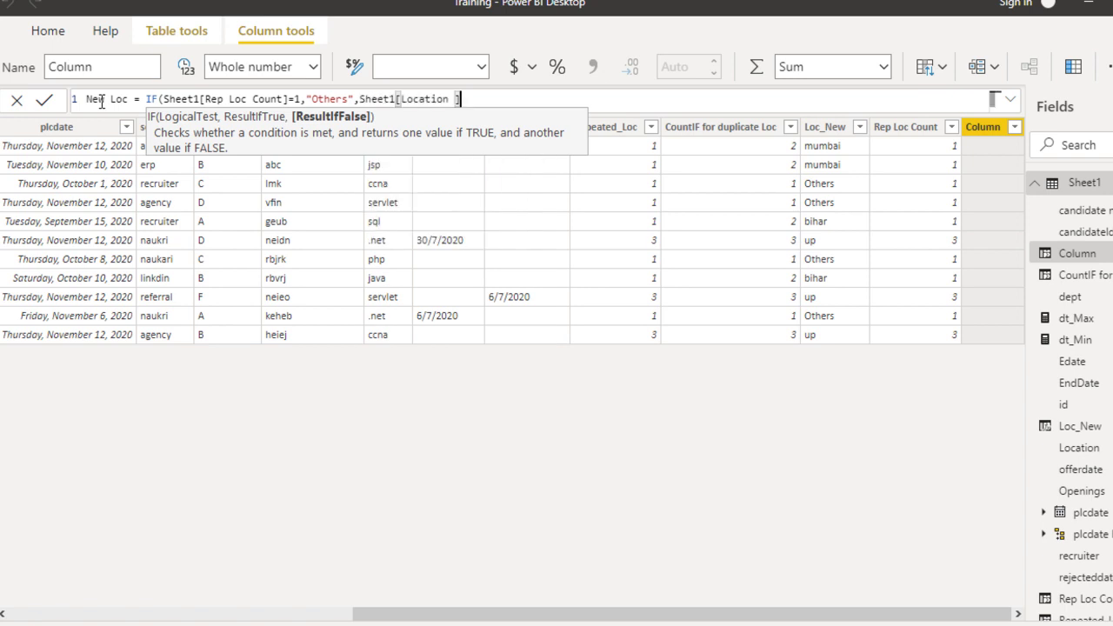
type(")")
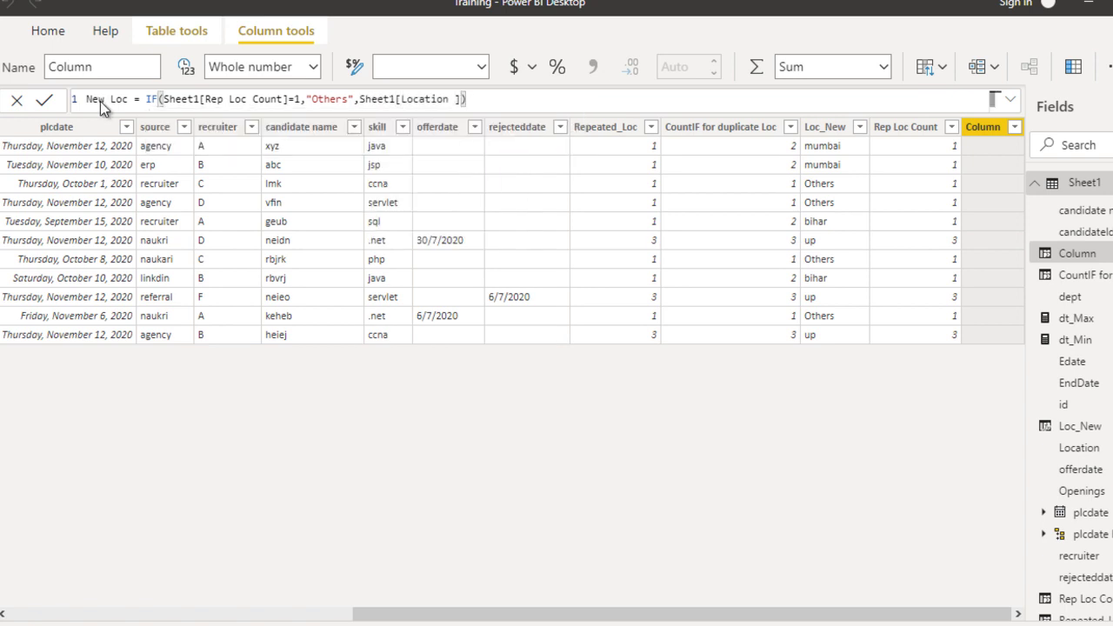
key("Return")
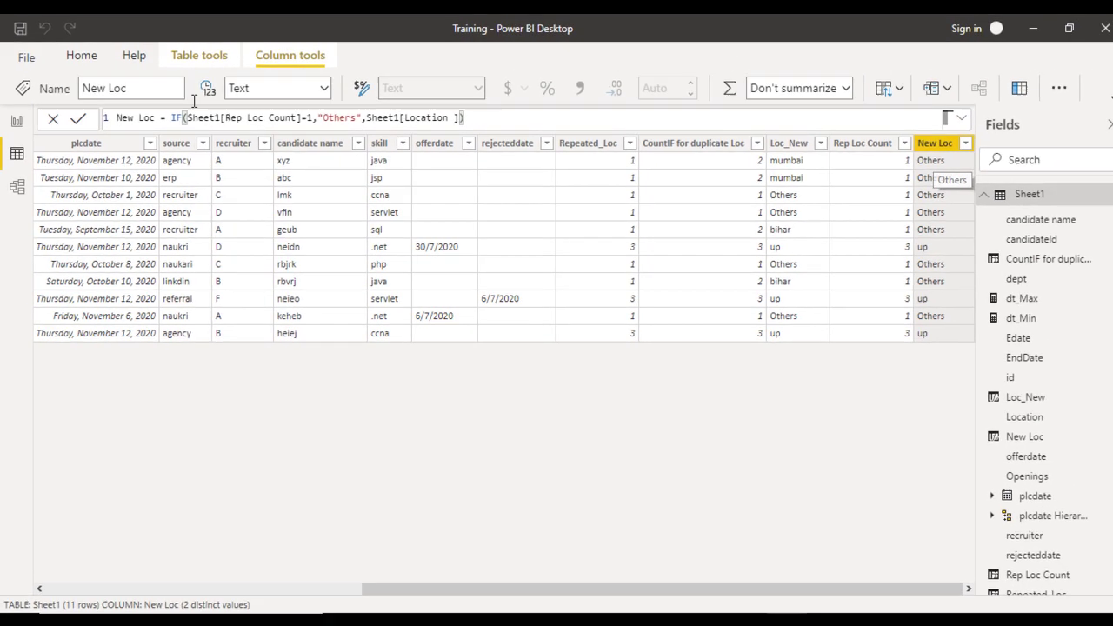
On the report page, add a plcdate slicer styled as a List of dates.
left_click(21, 123)
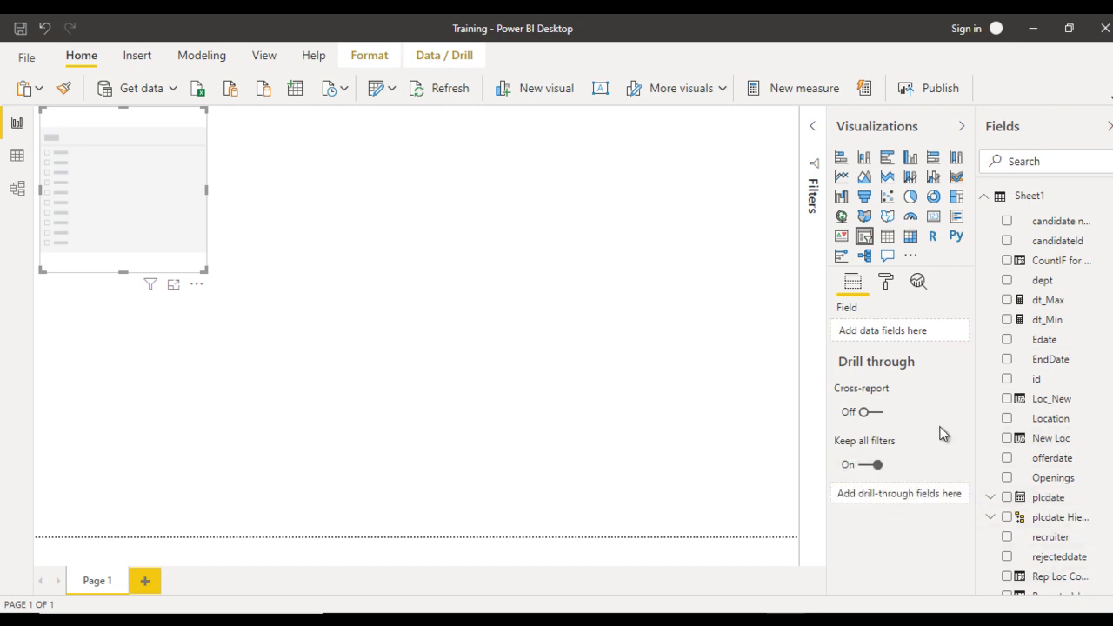
left_click_drag(1004, 502, 920, 342)
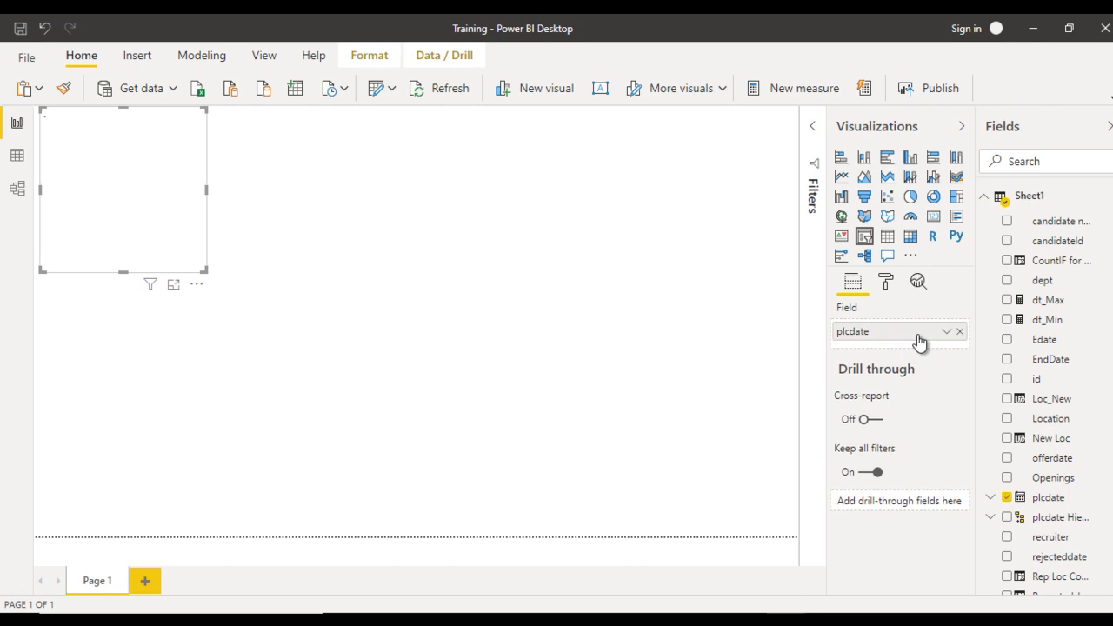
left_click(347, 327)
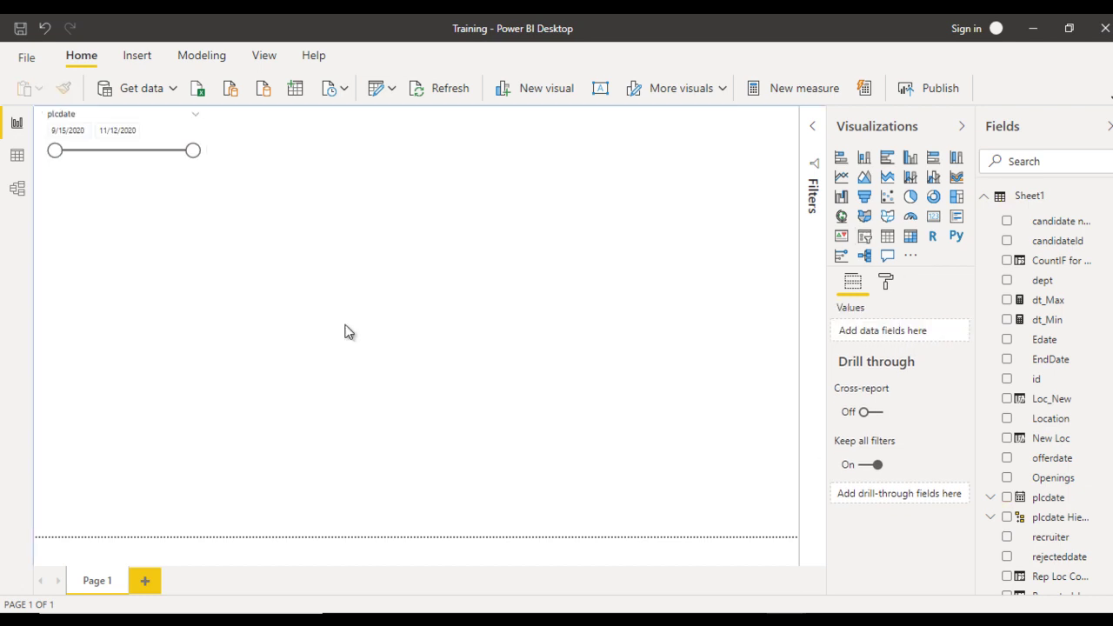
left_click(194, 115)
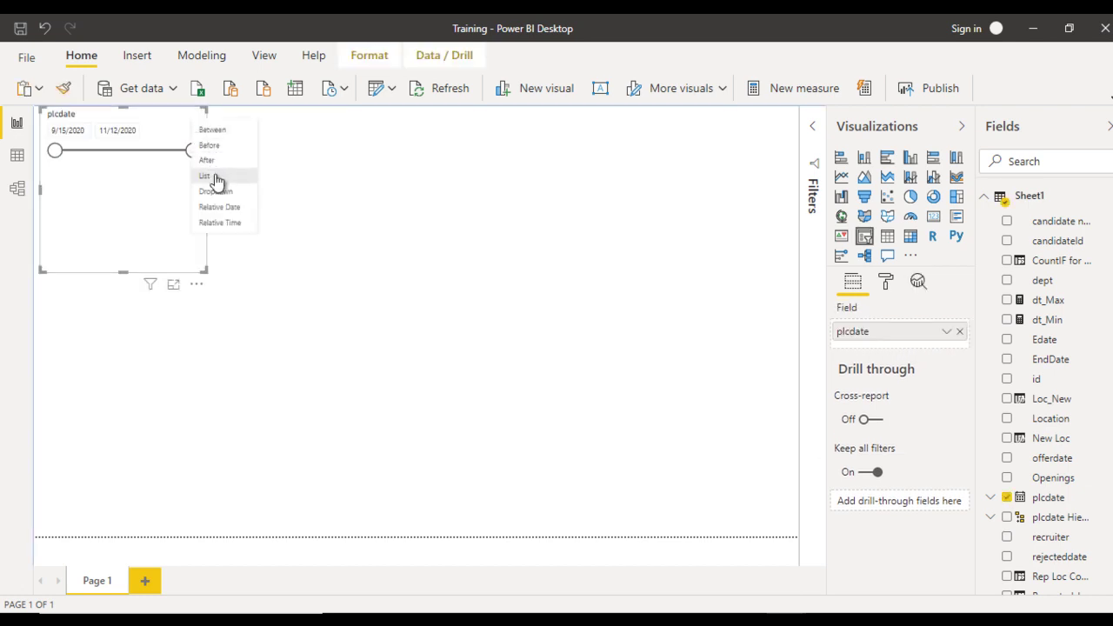
left_click(217, 179)
left_click(379, 305)
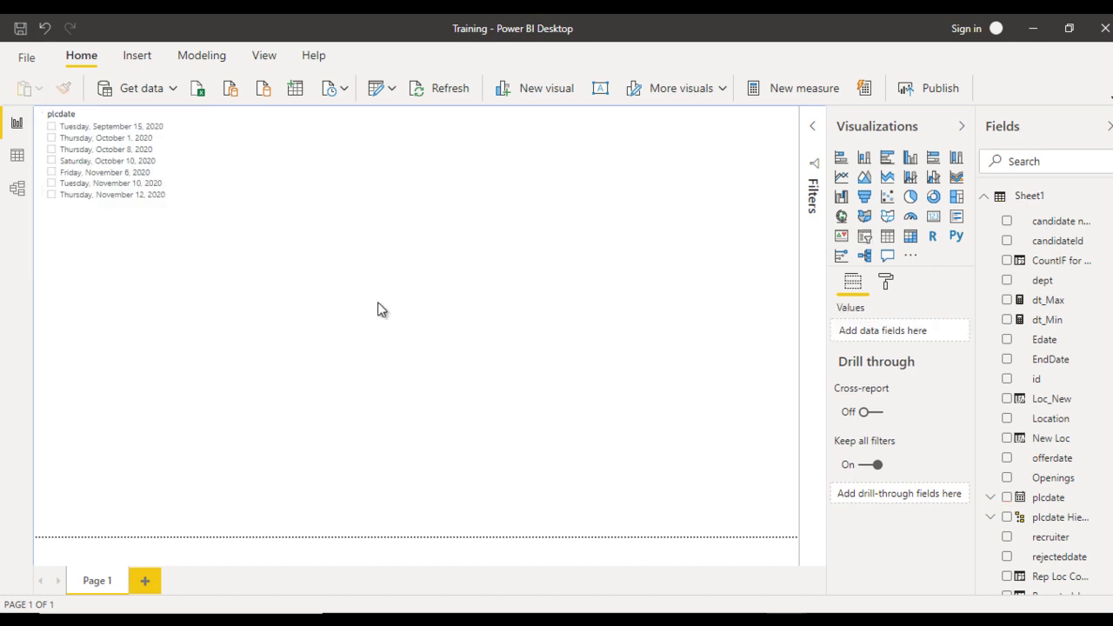
Add a pie chart and stretch it across the lower canvas.
left_click(910, 197)
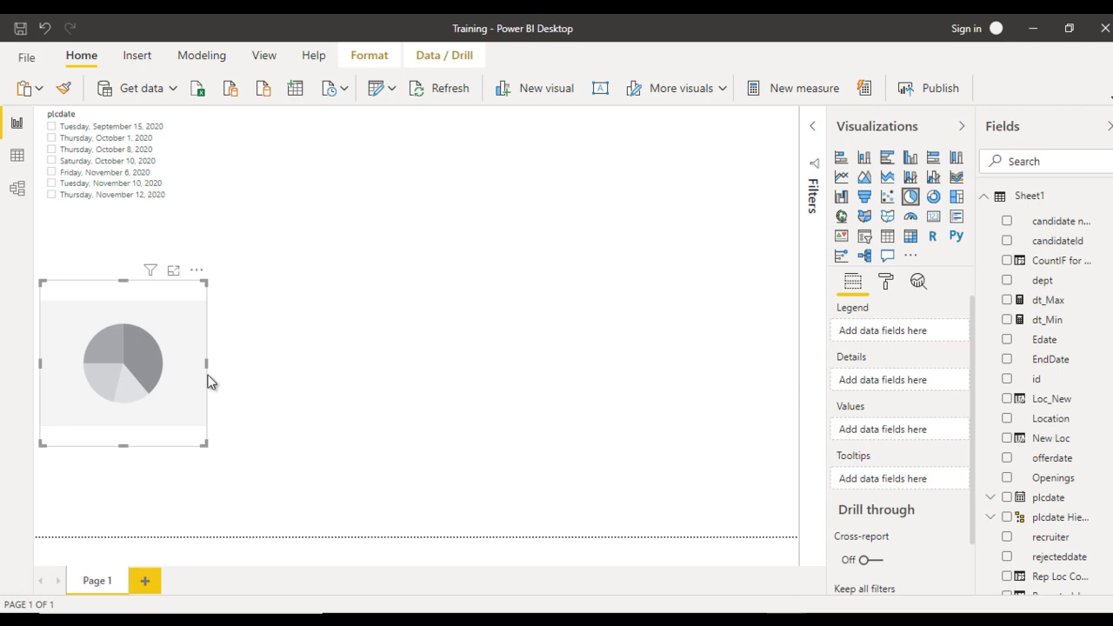
left_click_drag(203, 444, 672, 561)
left_click(671, 561)
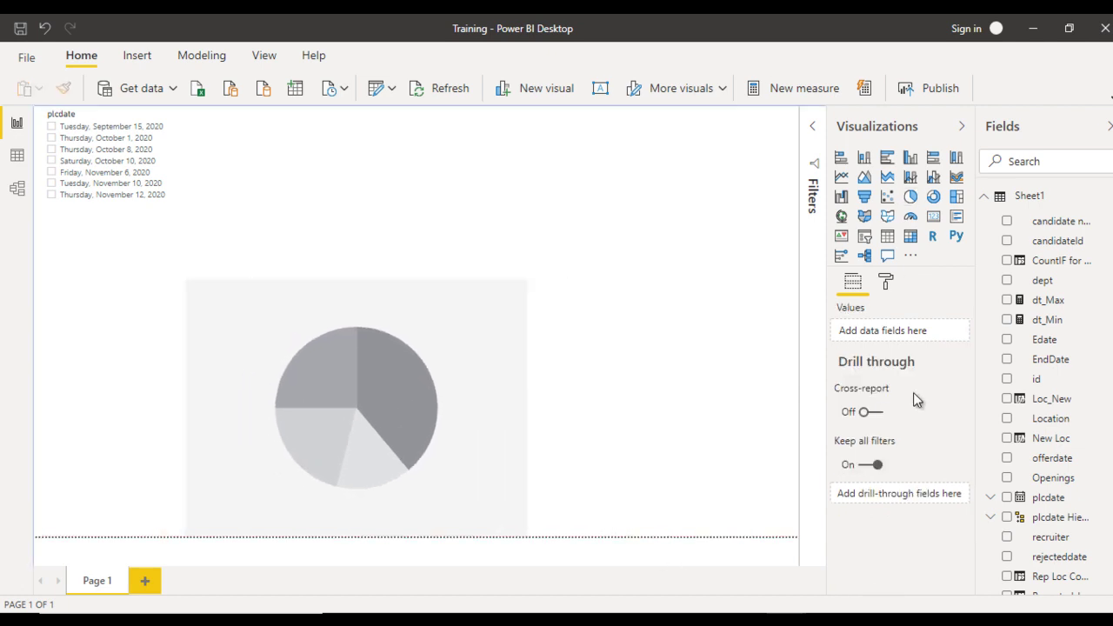
Use New Loc as legend and Count of id as values, then filter to November 12, 2020.
left_click(663, 420)
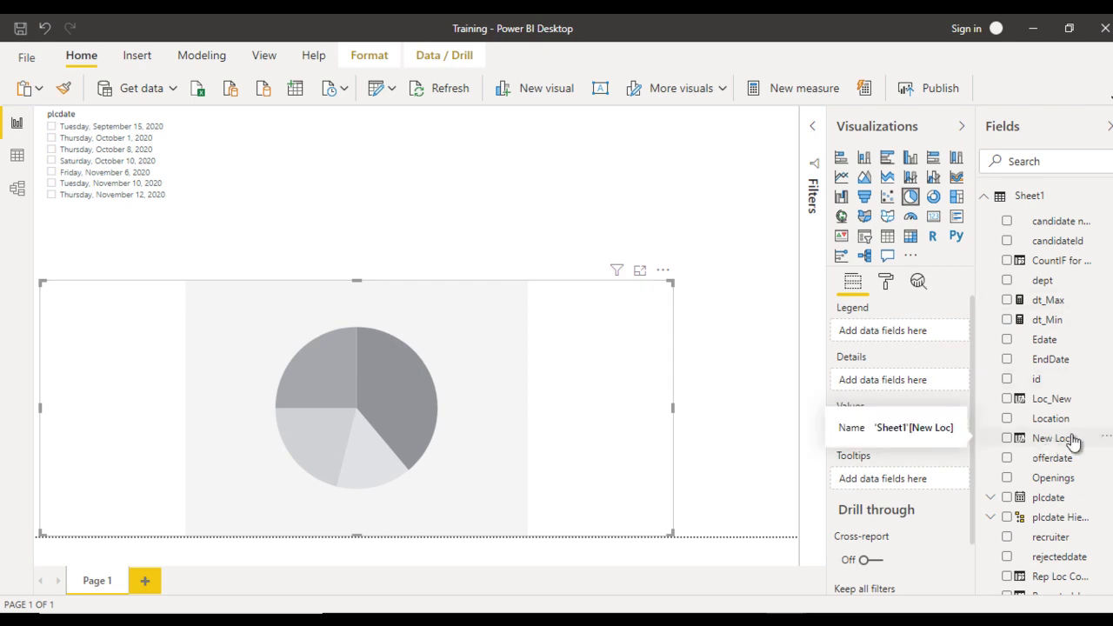
left_click_drag(1073, 439, 923, 324)
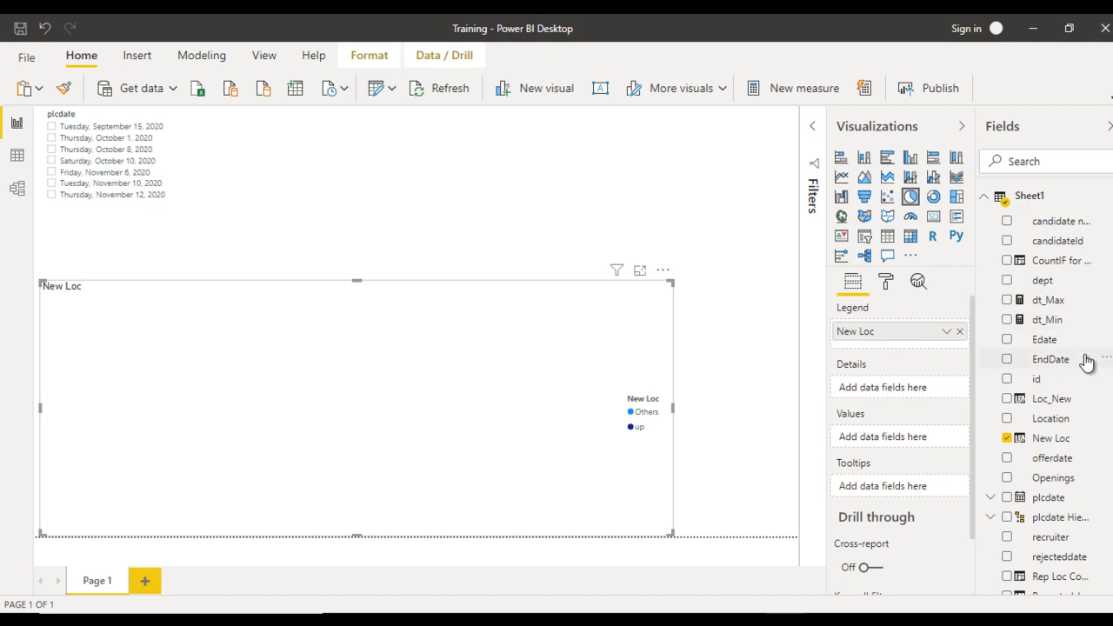
left_click_drag(1063, 389, 916, 445)
left_click(947, 438)
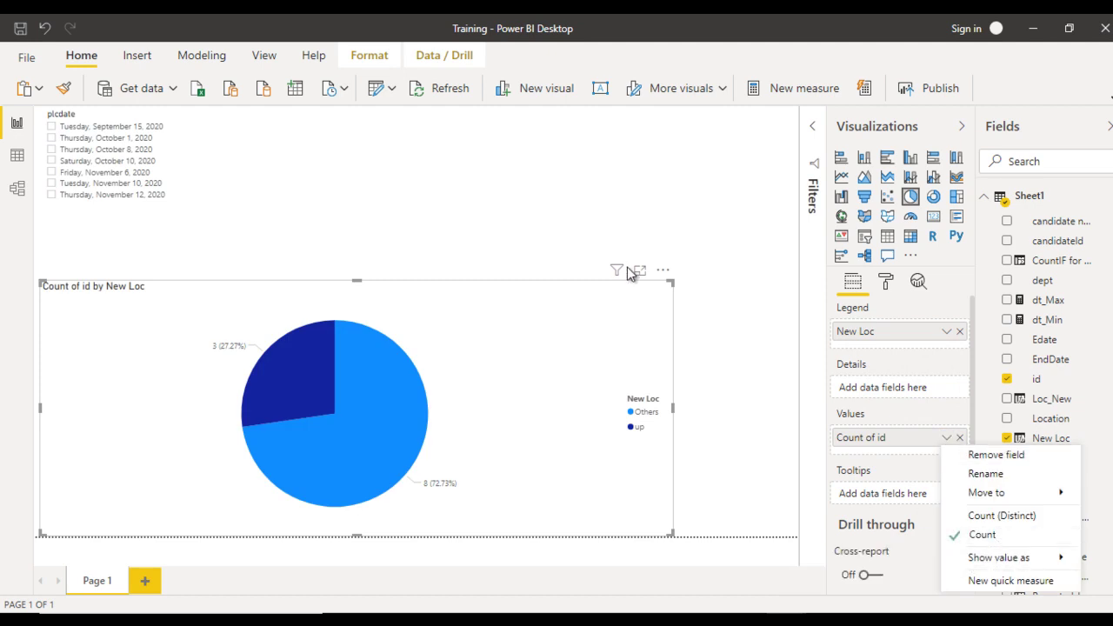
left_click(501, 202)
left_click(105, 198)
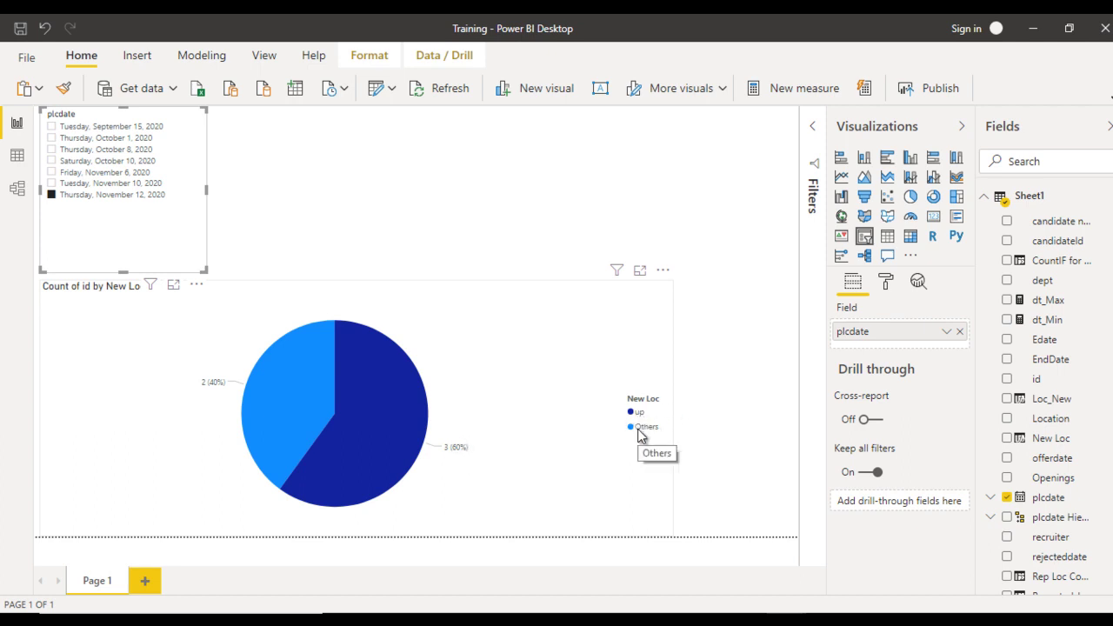
Set the pie chart's detail label style to All detail labels so slices show category names.
left_click(886, 280)
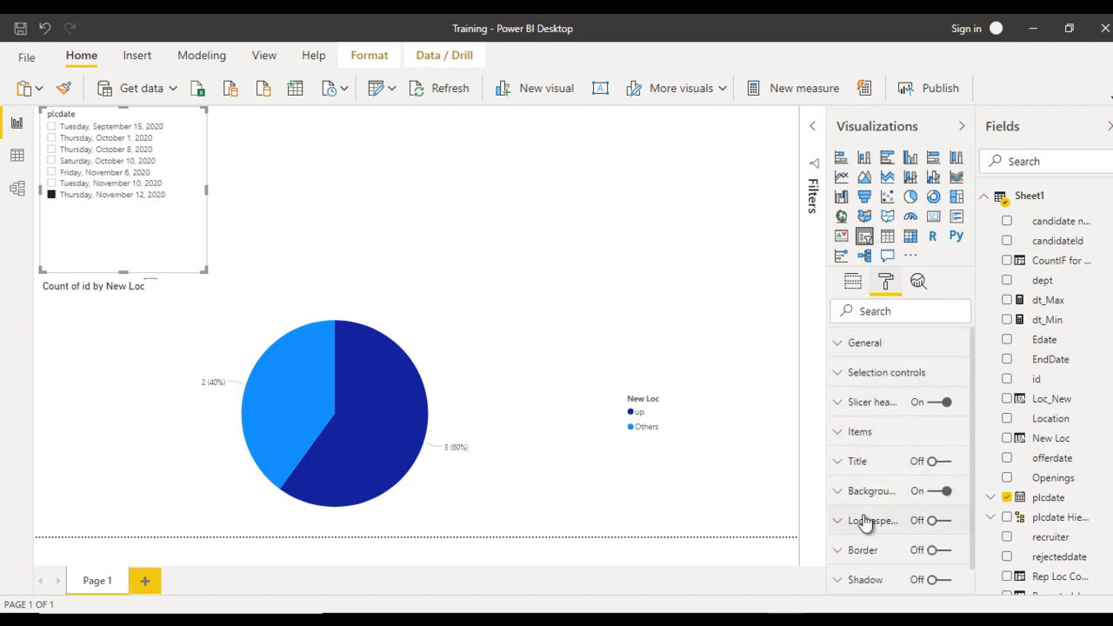
left_click(731, 386)
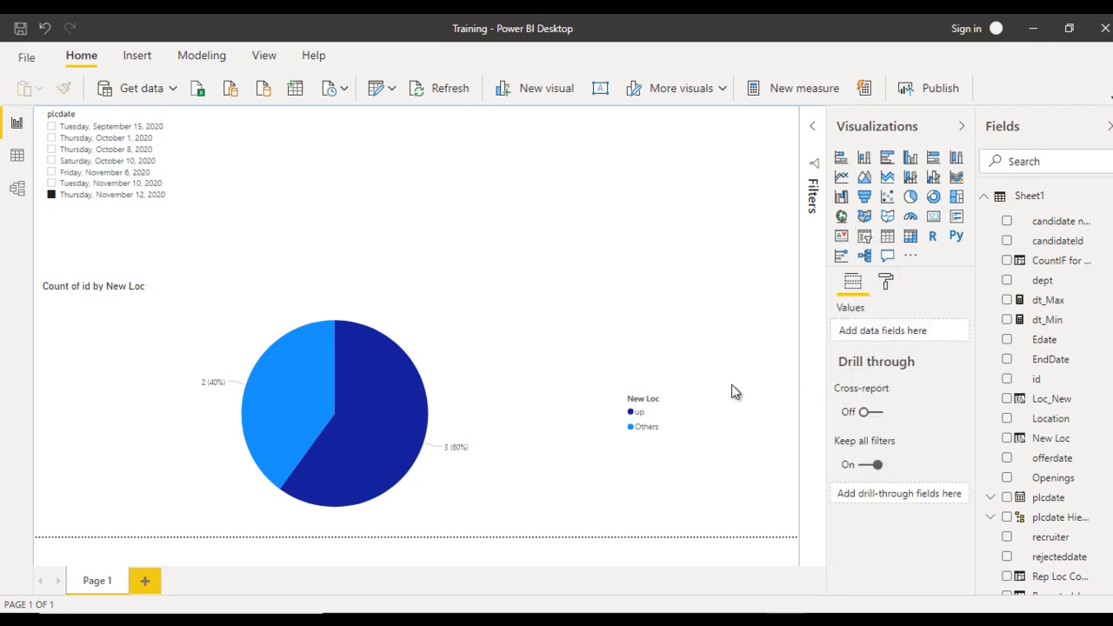
left_click(576, 427)
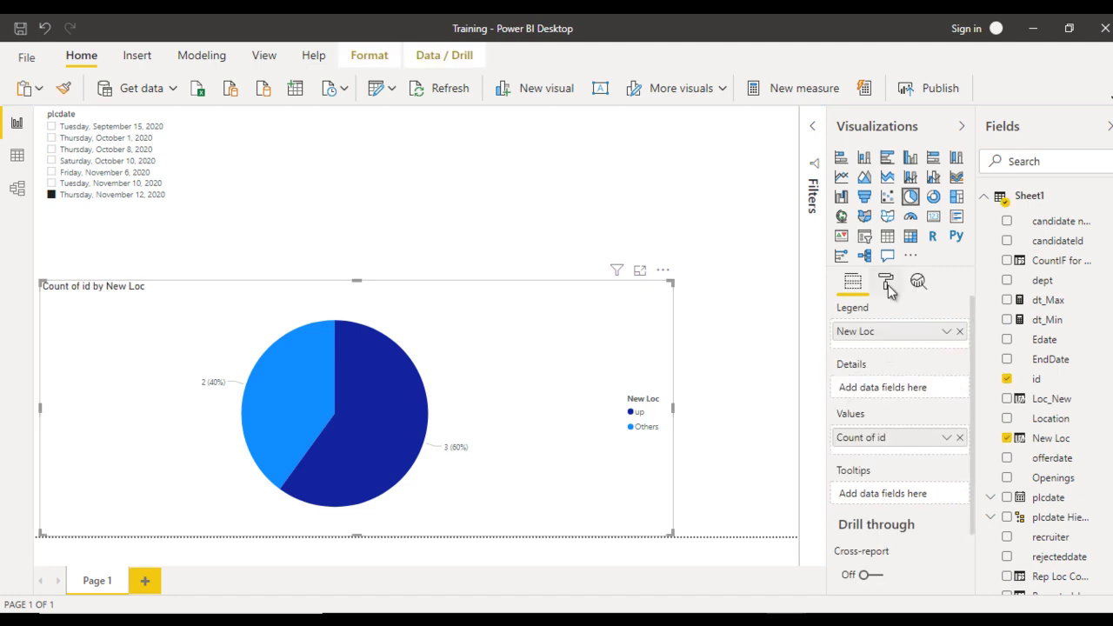
left_click(886, 280)
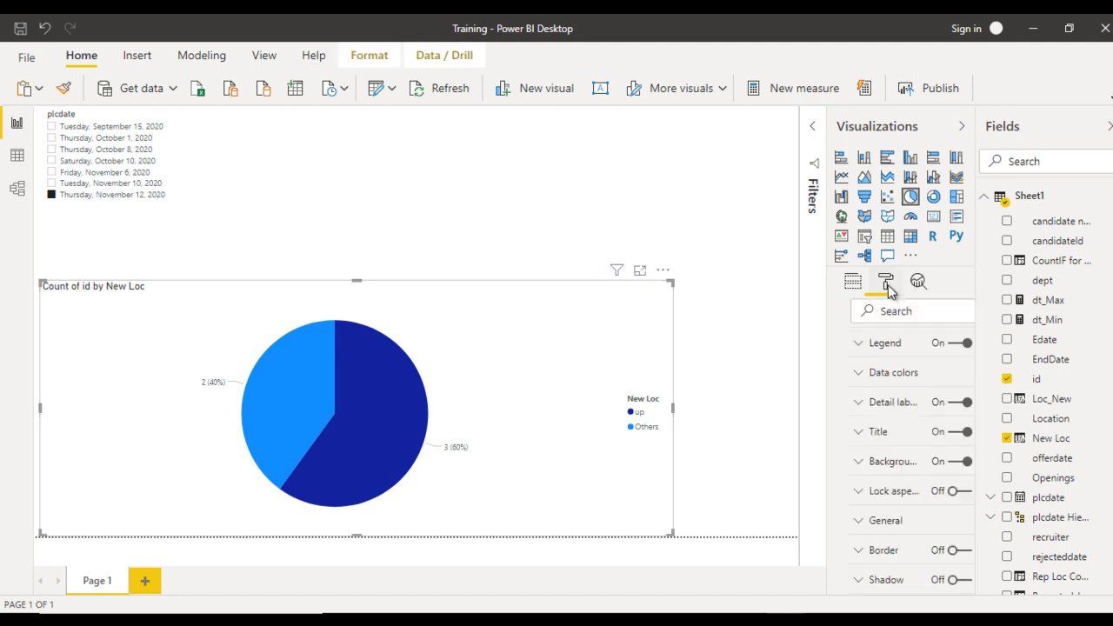
left_click(882, 405)
left_click(900, 452)
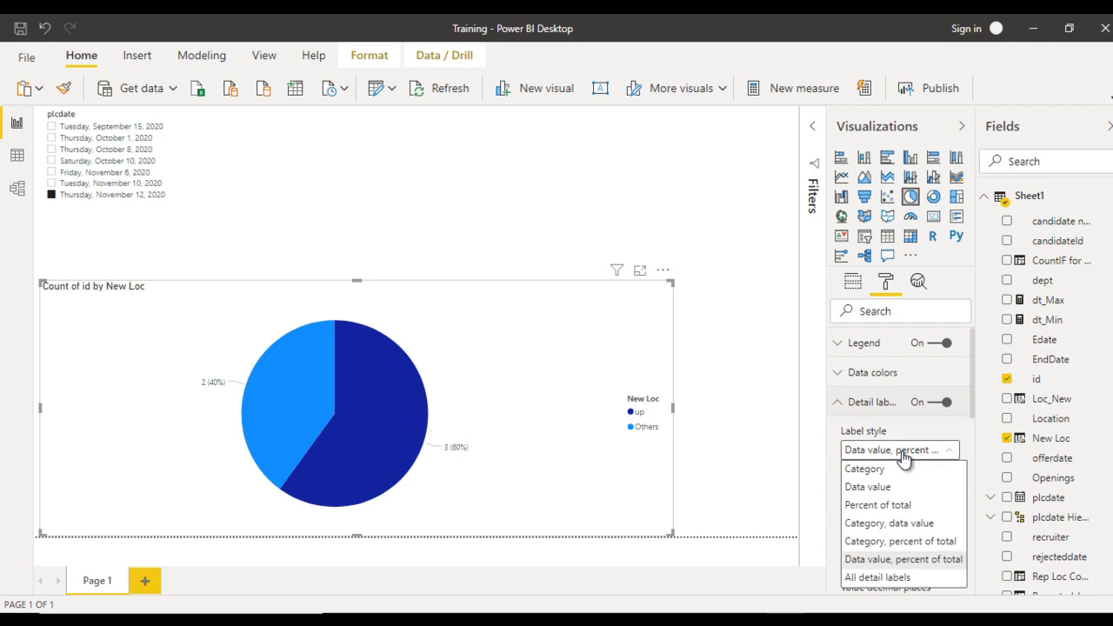
left_click(878, 577)
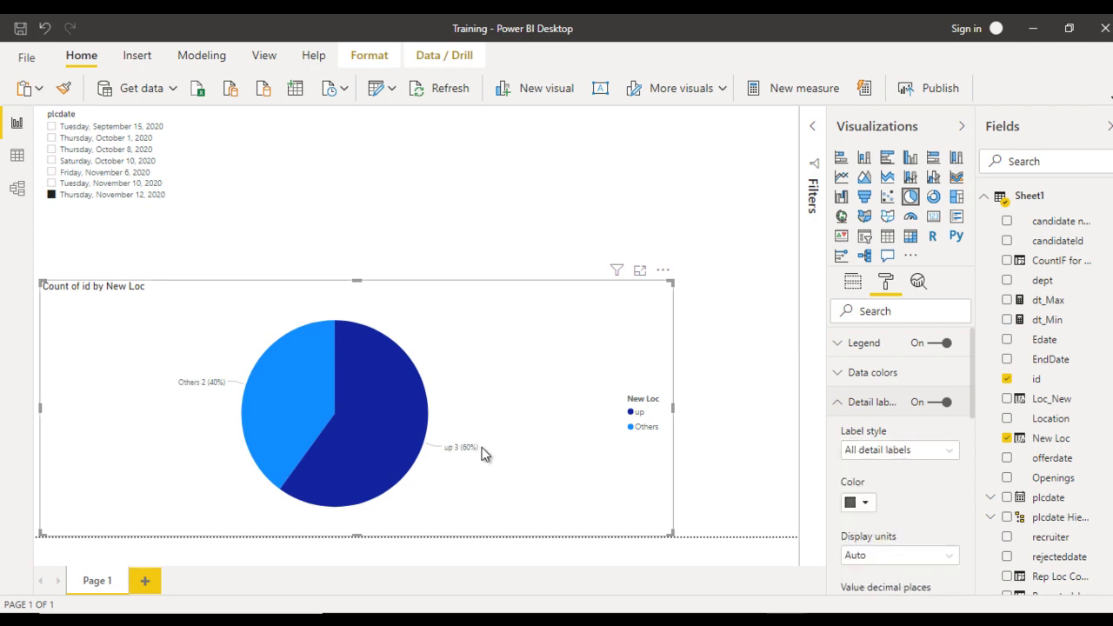
Filter the chart to Saturday, October 10, 2020 in the plcdate slicer.
left_click(90, 185)
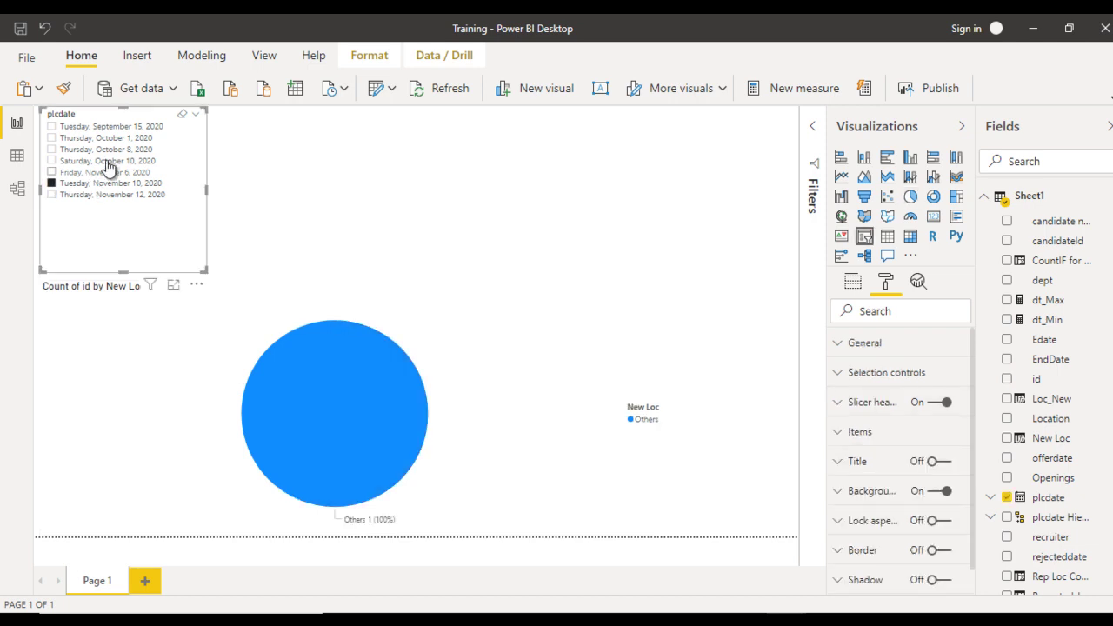
left_click(110, 162)
left_click(380, 185)
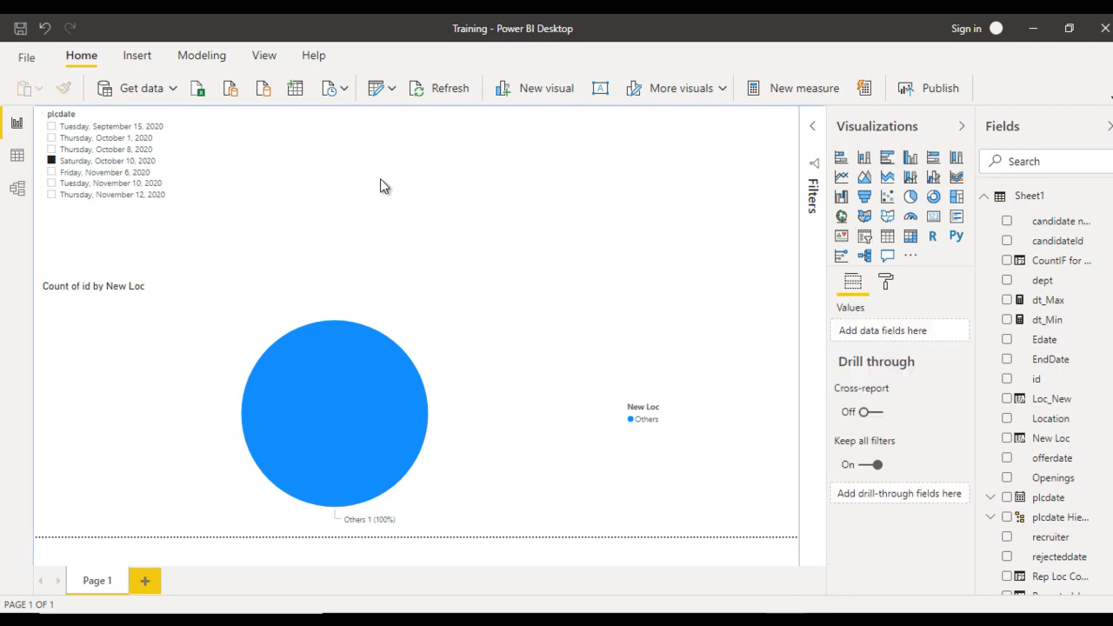